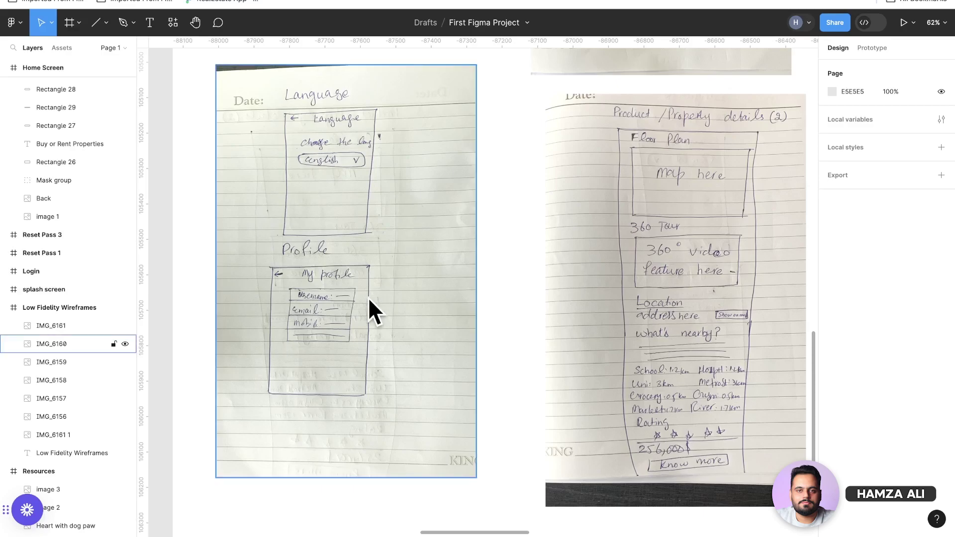
# Step: Paste a copy of the IMG_6160 Language and Profile sketch to the right of the Slide Menu frame
pyautogui.click(371, 310)
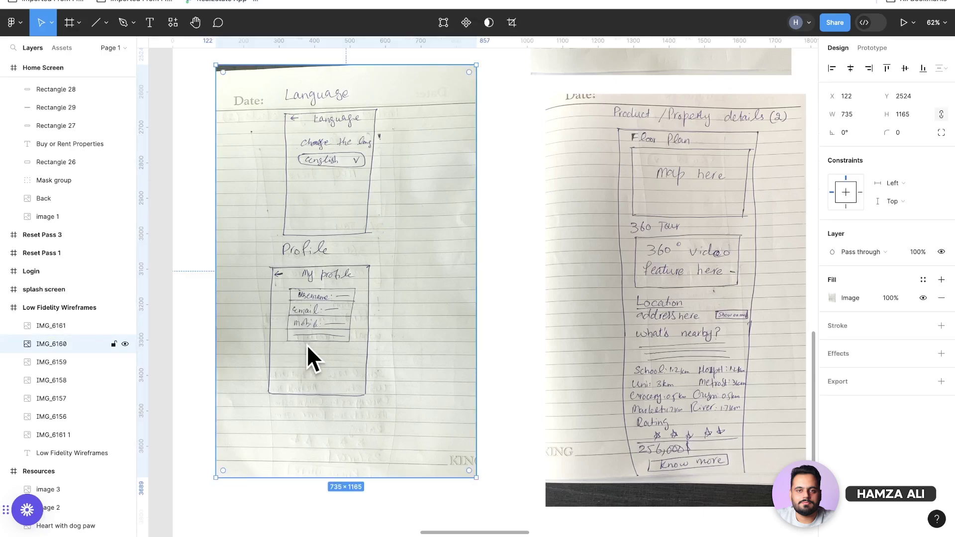
pyautogui.hscroll(10, 306, 344)
pyautogui.hscroll(10, 307, 344)
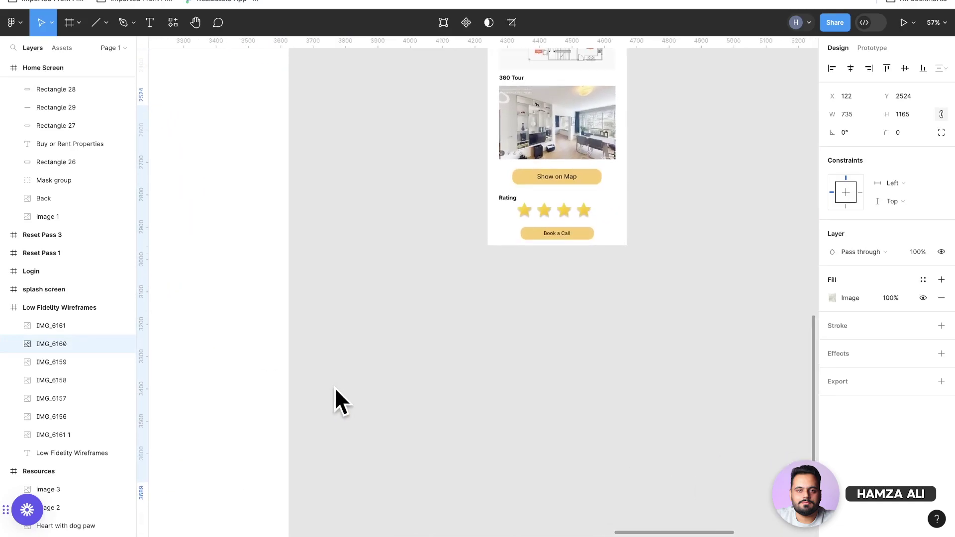
pyautogui.scroll(5, 334, 387)
pyautogui.hscroll(10, 336, 387)
pyautogui.scroll(5, 335, 387)
pyautogui.hscroll(-3, 336, 387)
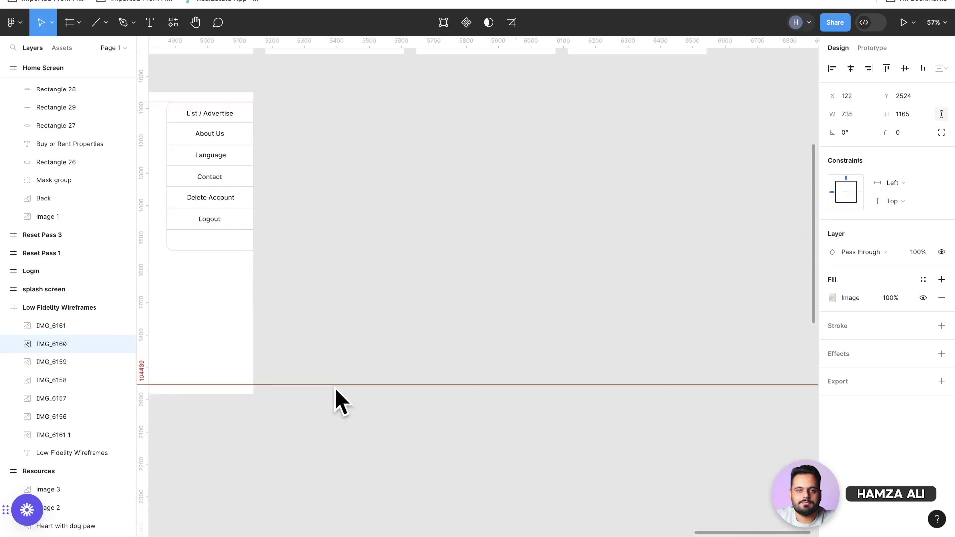
pyautogui.scroll(2, 336, 387)
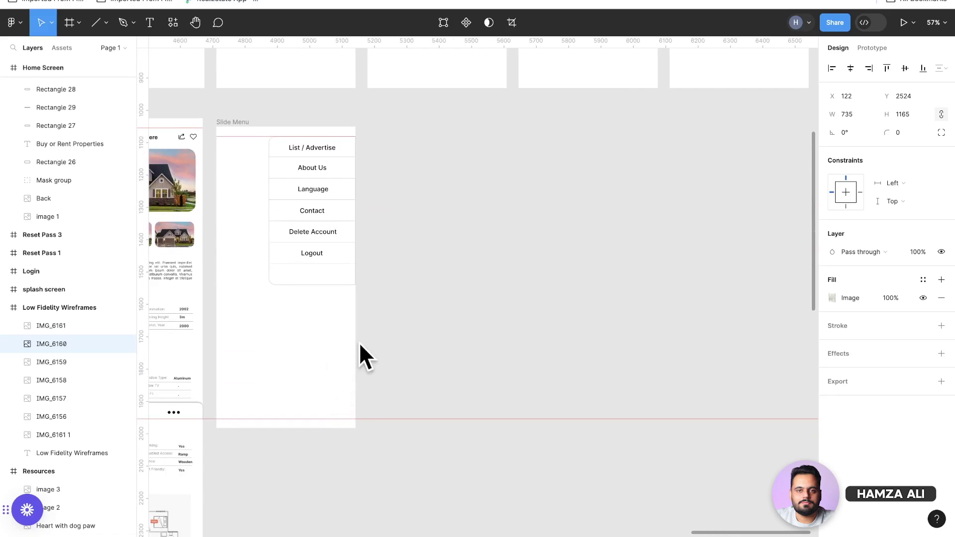
pyautogui.hotkey('ctrl', 'v')
pyautogui.moveTo(431, 288)
pyautogui.mouseDown()
pyautogui.moveTo(563, 321)
pyautogui.moveTo(603, 310)
pyautogui.mouseUp()
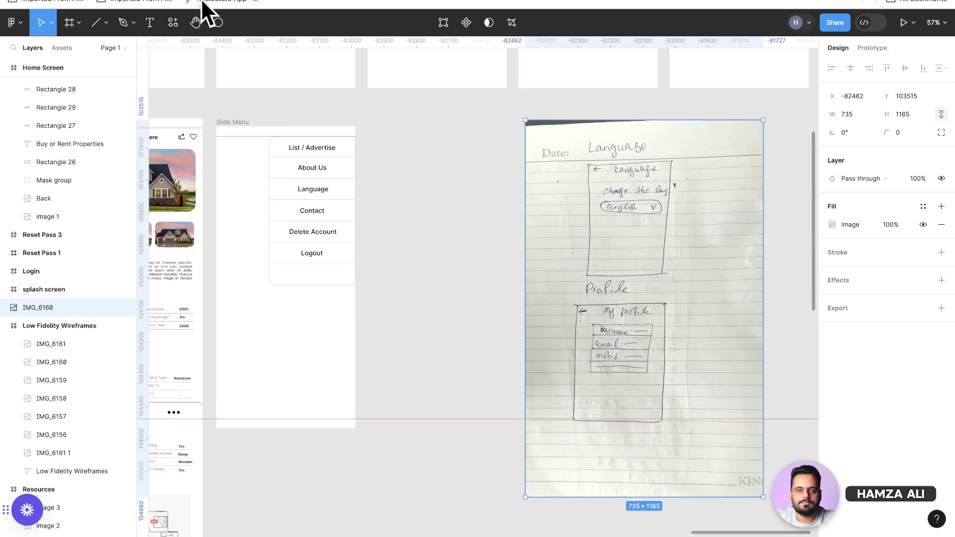
# Step: Duplicate the Slide Menu frame to its right and delete all its menu items and lines
pyautogui.click(223, 125)
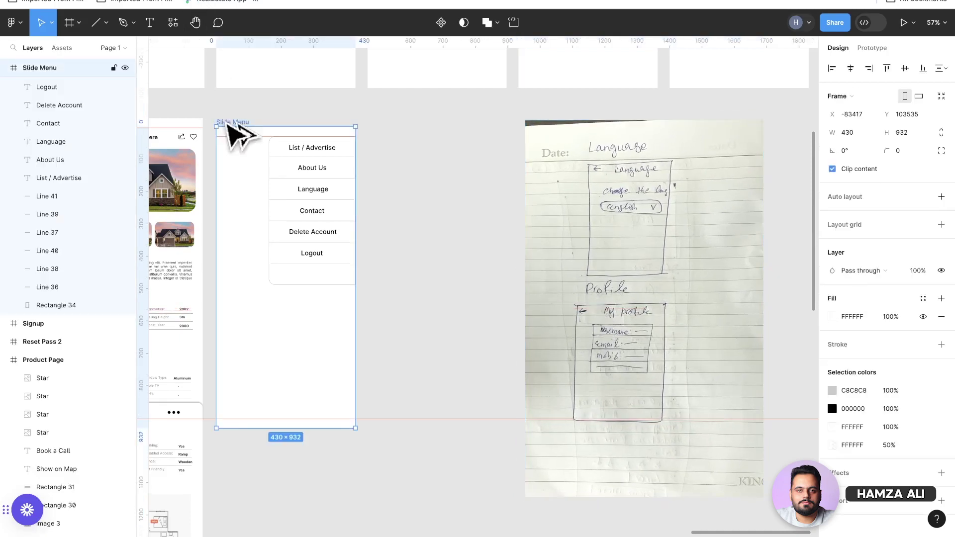
pyautogui.moveTo(224, 126); pyautogui.dragTo(377, 127)
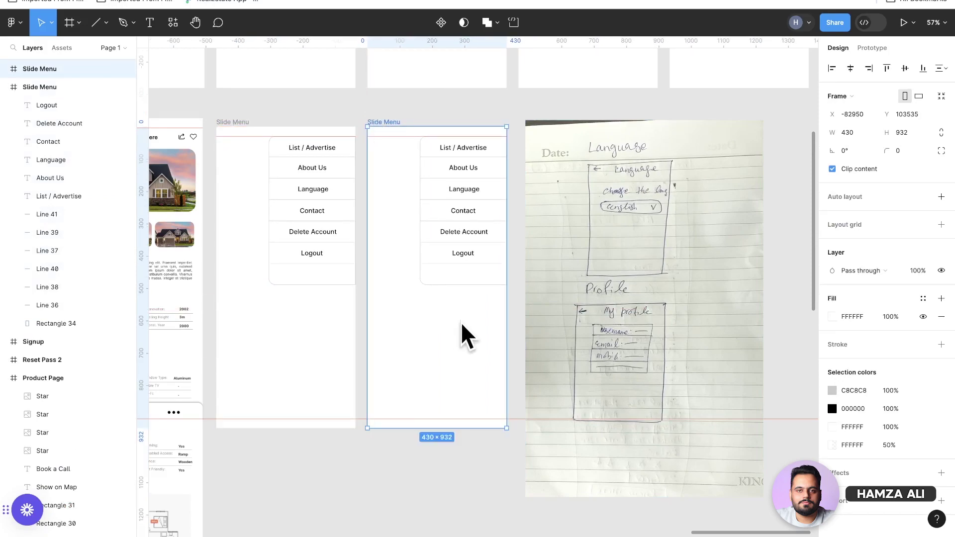
pyautogui.moveTo(465, 289); pyautogui.dragTo(450, 199)
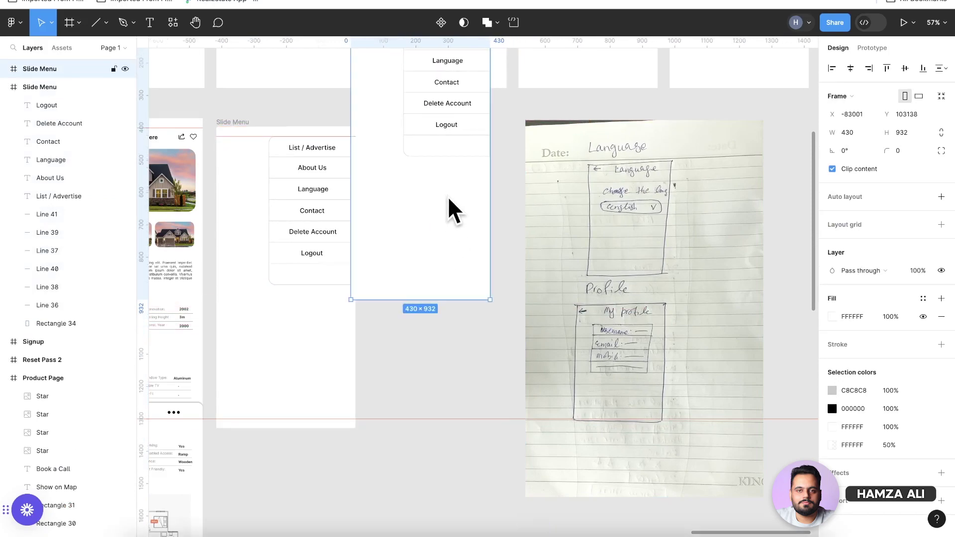
pyautogui.hotkey('ctrl', 'z')
pyautogui.click(458, 285)
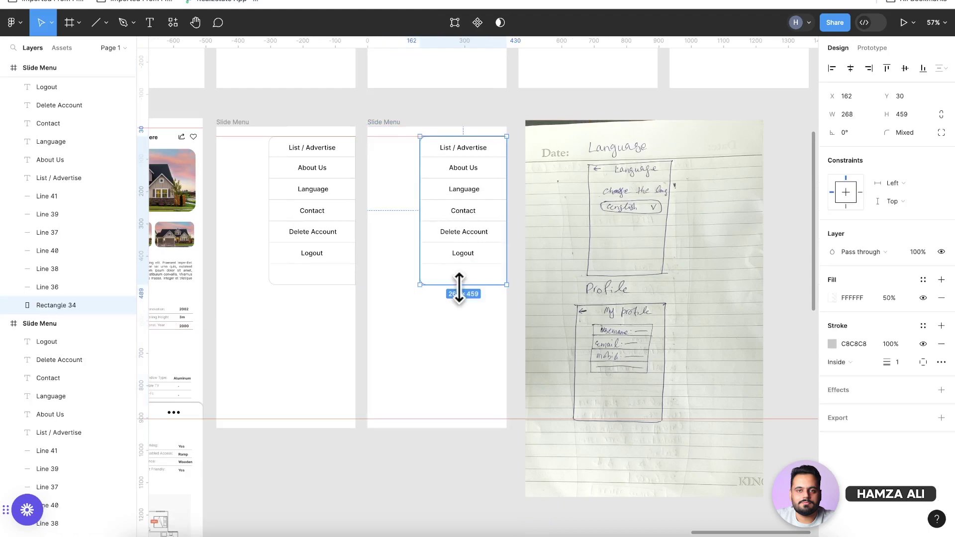
pyautogui.click(515, 246)
pyautogui.moveTo(481, 314); pyautogui.dragTo(444, 144)
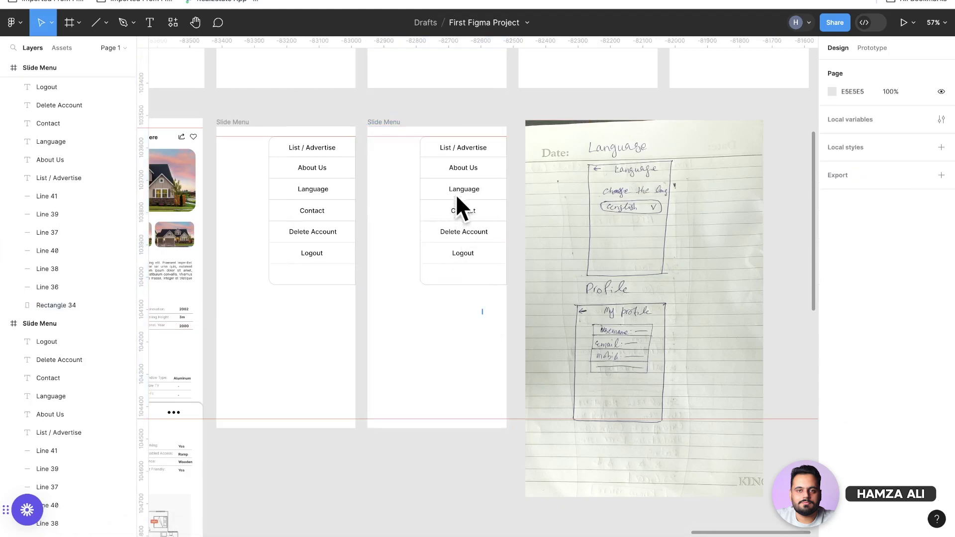
pyautogui.press('Delete')
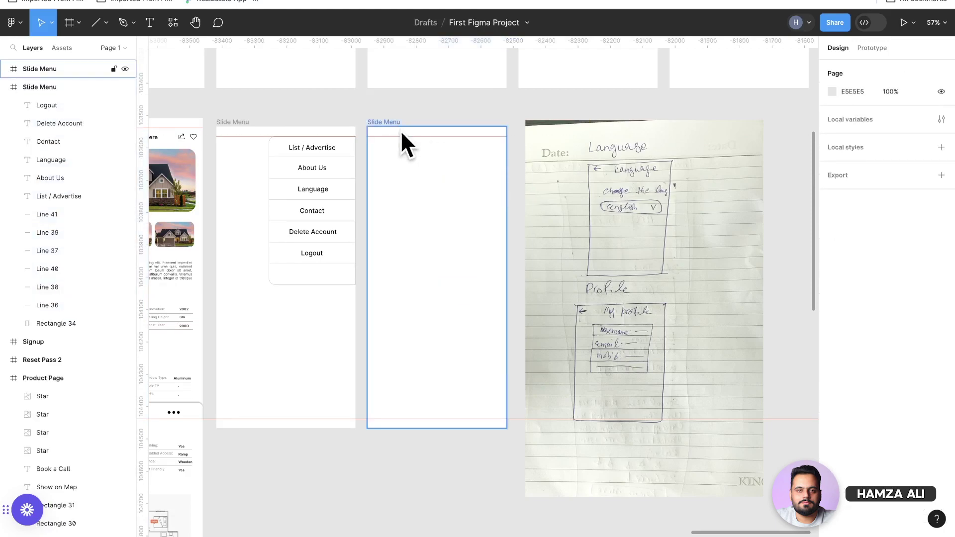
# Step: Rename the duplicated frame to 'Profile Page'
pyautogui.click(390, 123)
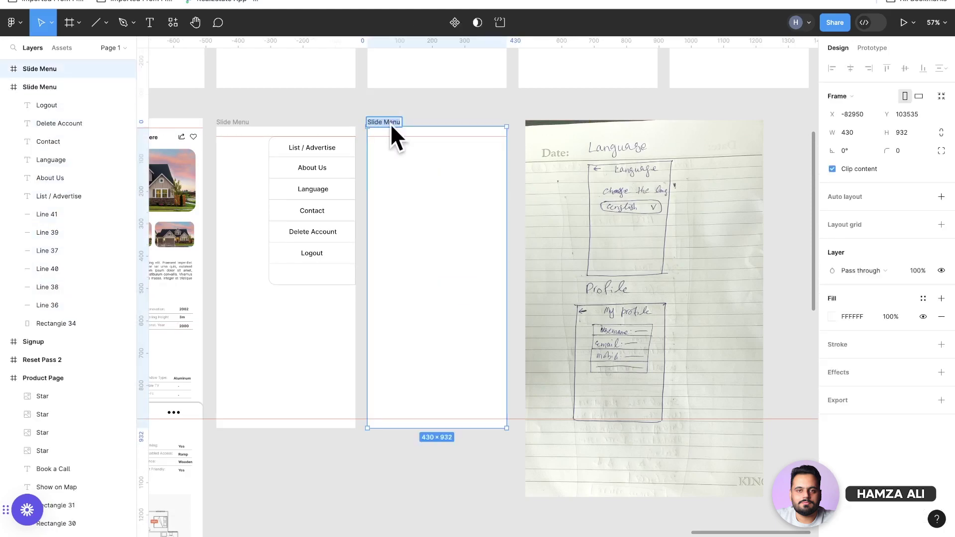
pyautogui.write('Profile Page')
pyautogui.press('Return')
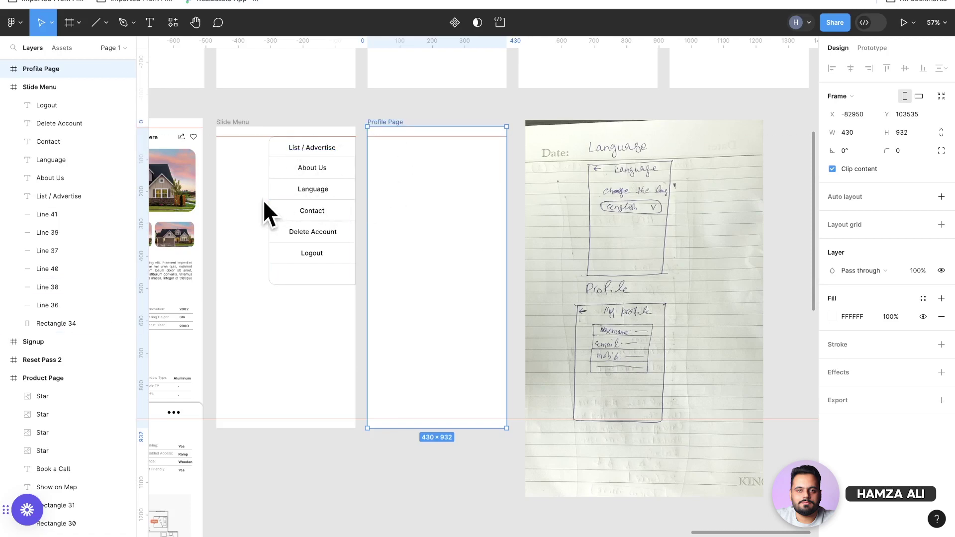
pyautogui.scroll(-2, 263, 199)
pyautogui.hscroll(-3, 263, 199)
pyautogui.hscroll(-2, 263, 199)
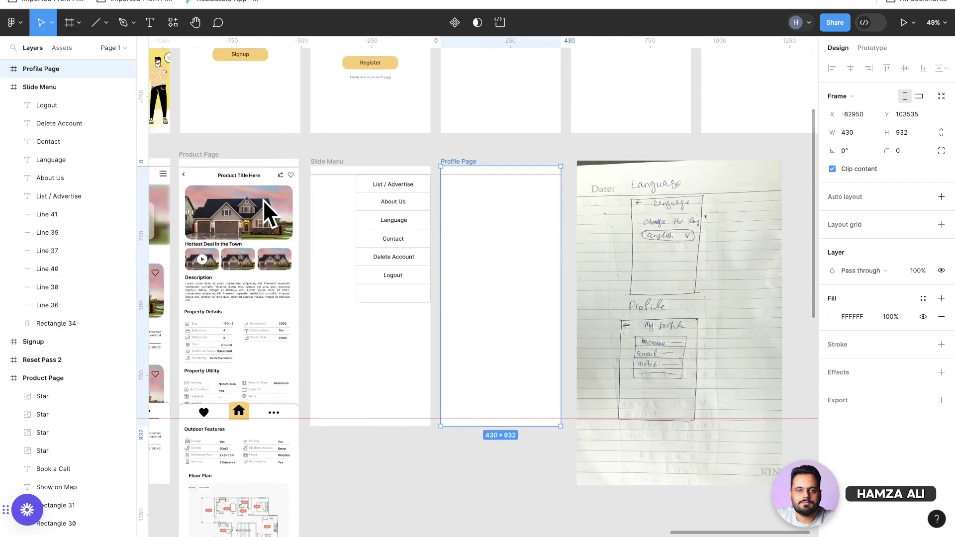
# Step: Copy the Back and Share icons from Product Page into the Profile Page frame
pyautogui.click(184, 175)
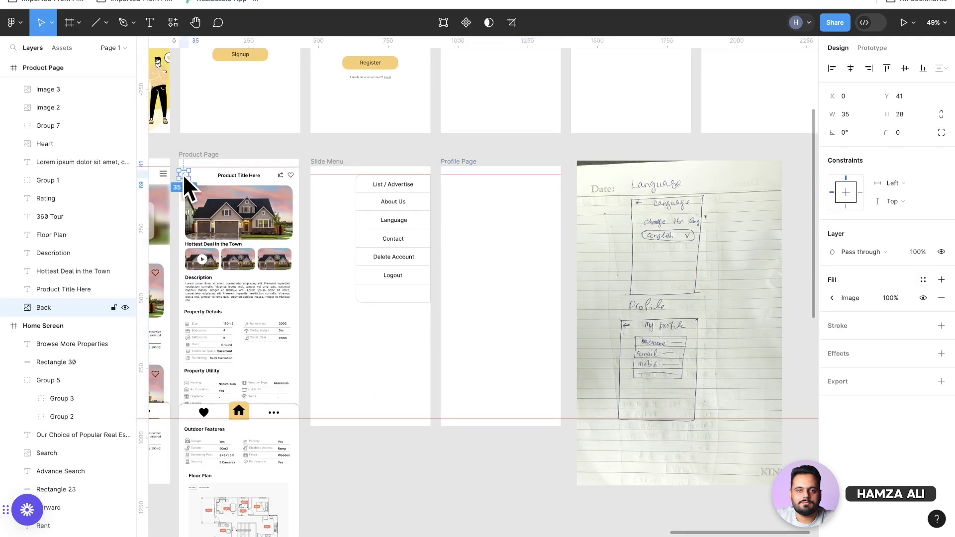
pyautogui.keyDown('shift'); pyautogui.click(280, 175); pyautogui.keyUp('shift')
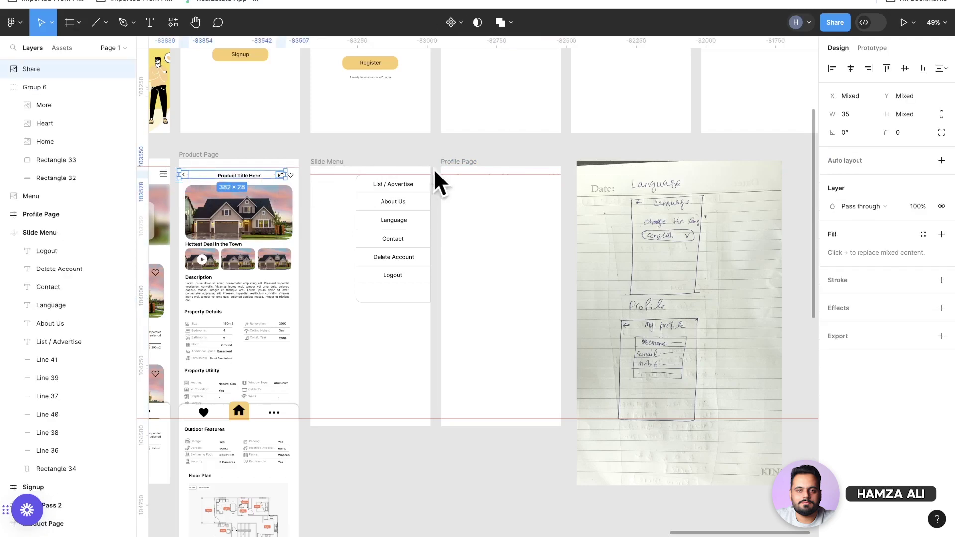
pyautogui.click(456, 161)
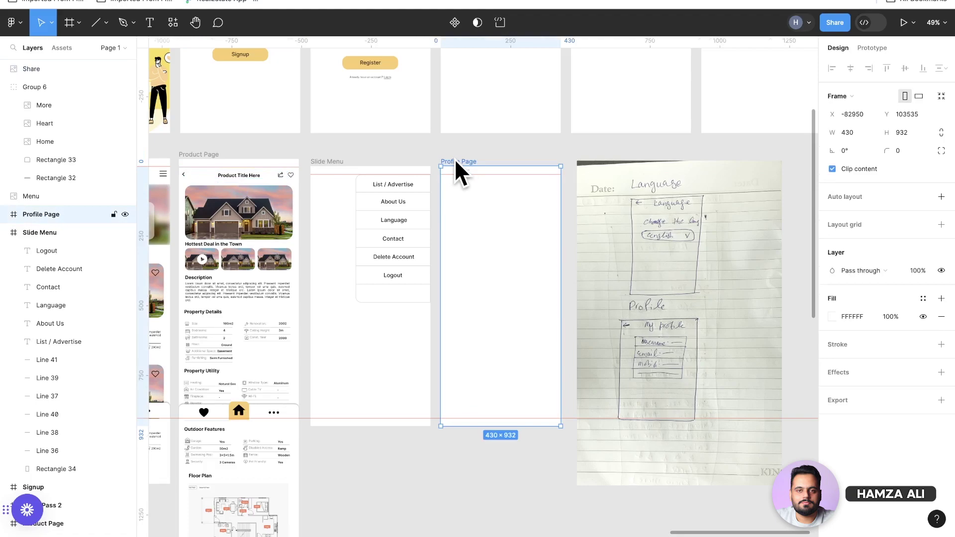
pyautogui.hotkey('ctrl', 'v')
pyautogui.click(511, 293)
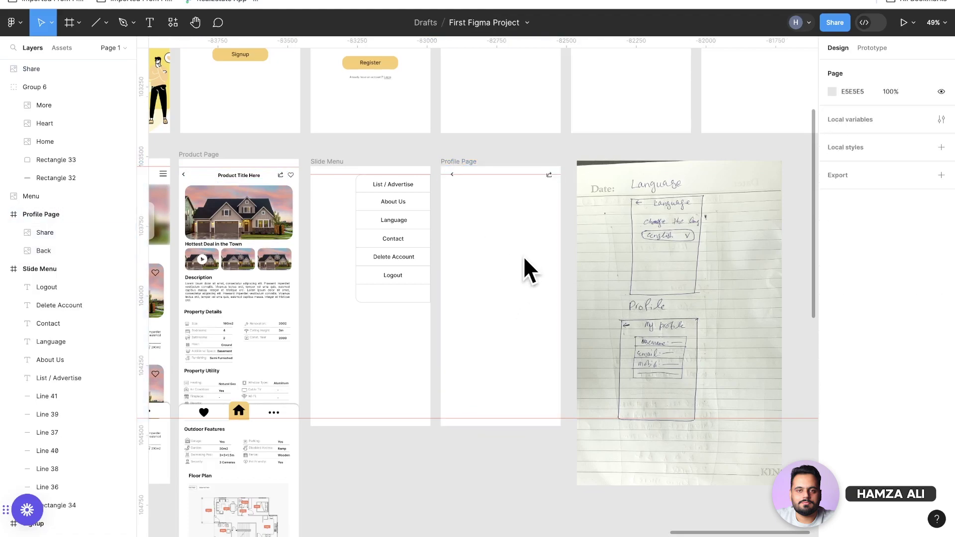
pyautogui.scroll(5, 526, 249)
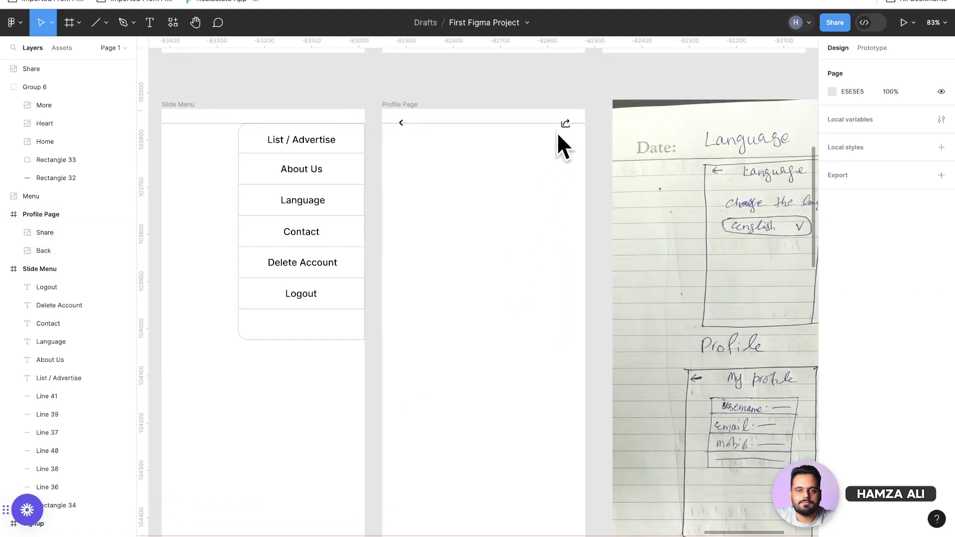
# Step: Move both Back and Share icons down just below the Profile Page's top line
pyautogui.click(563, 125)
pyautogui.scroll(5, 563, 124)
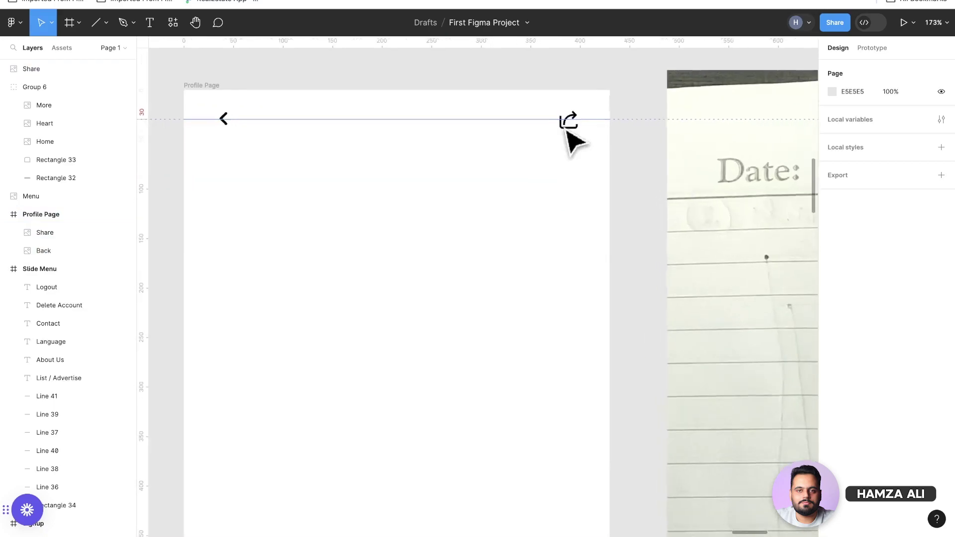
pyautogui.click(566, 125)
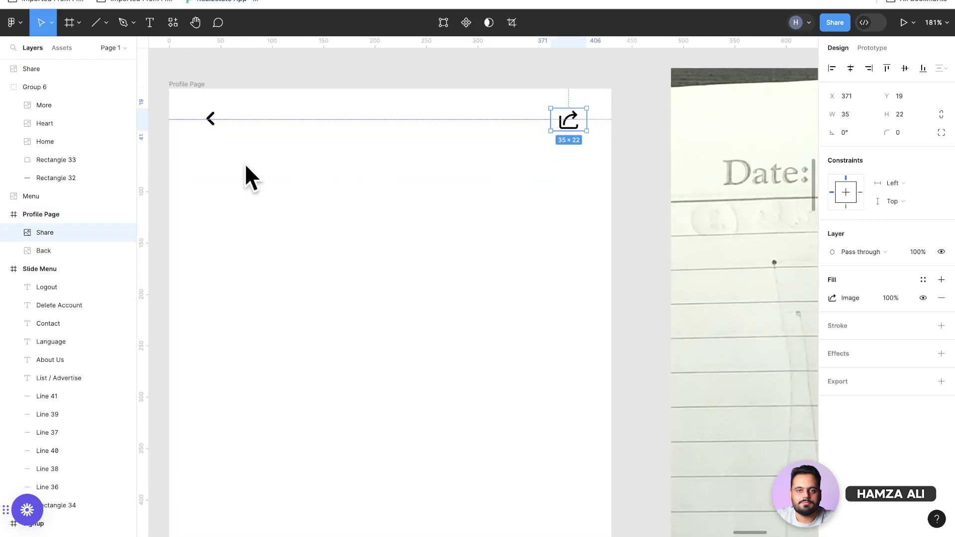
pyautogui.keyDown('shift'); pyautogui.click(213, 117); pyautogui.keyUp('shift')
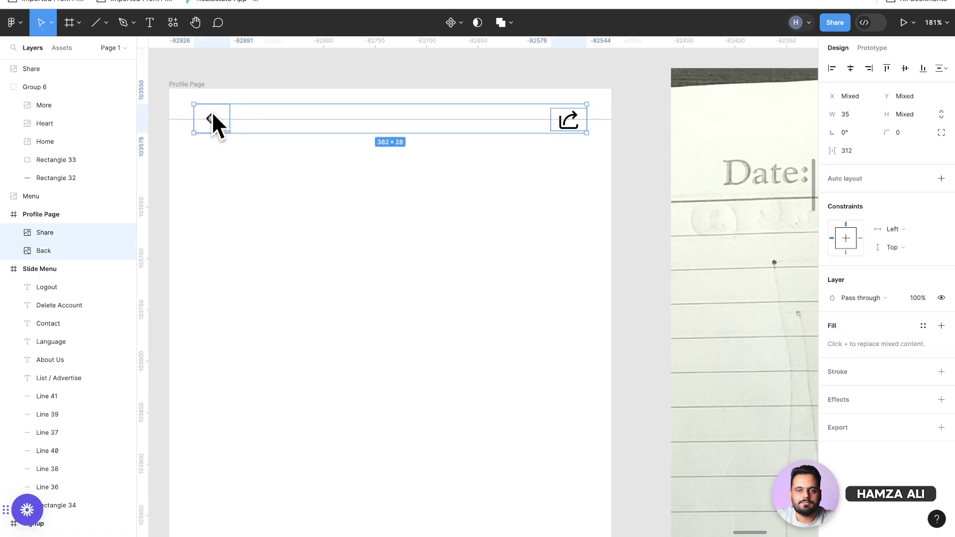
pyautogui.press('alt')
pyautogui.moveTo(212, 121); pyautogui.dragTo(214, 149)
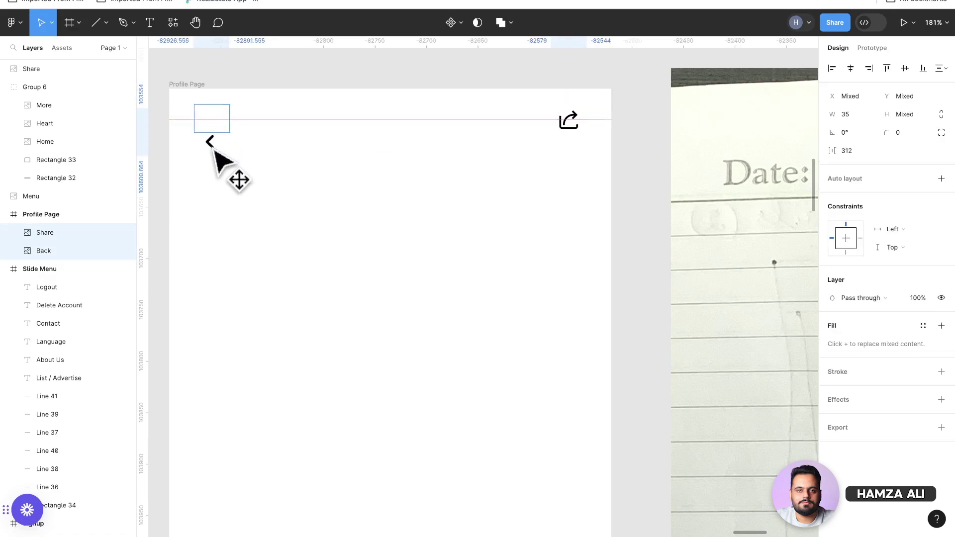
pyautogui.press('Escape')
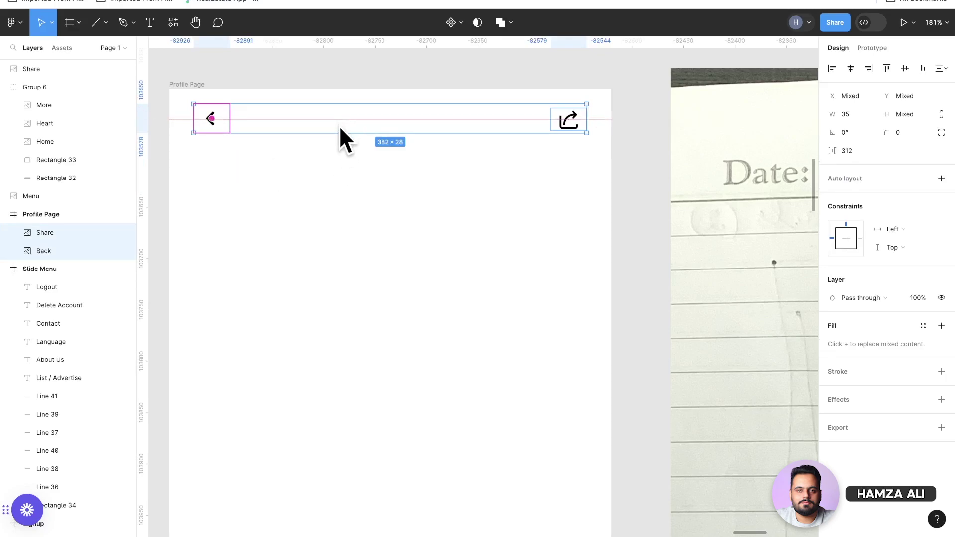
pyautogui.moveTo(339, 124); pyautogui.dragTo(344, 147)
pyautogui.click(375, 223)
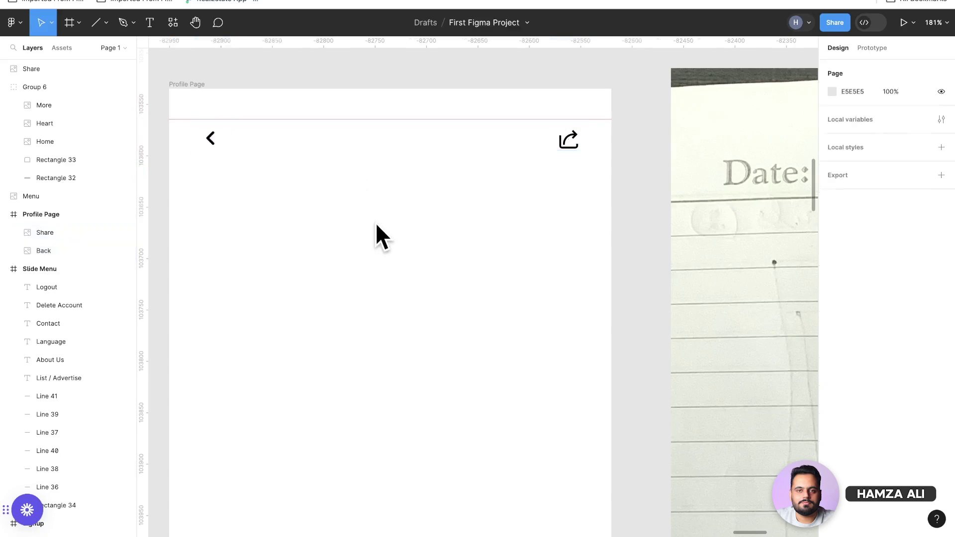
pyautogui.scroll(-5, 375, 222)
# Step: Paste the Product Title Here text into Profile Page and retype it as 'My Profile'
pyautogui.scroll(-2, 385, 243)
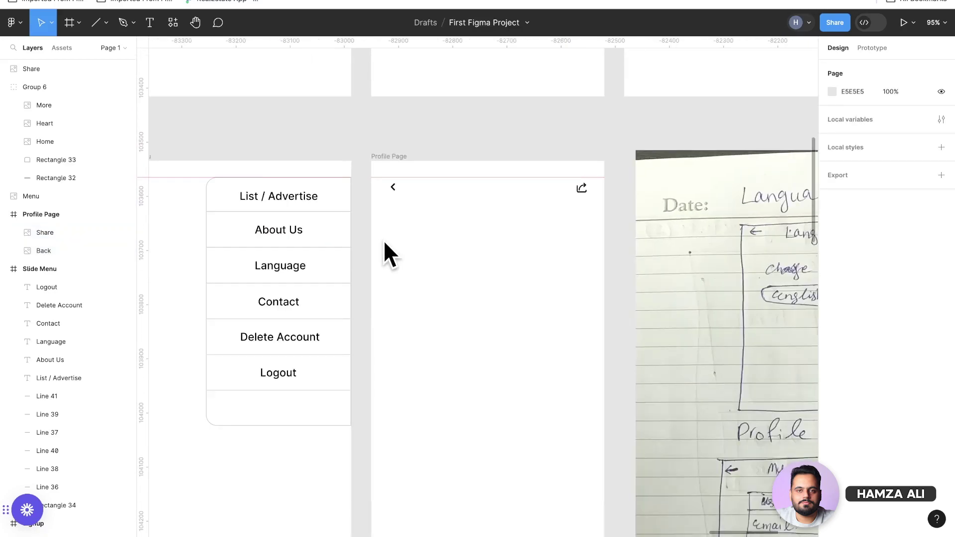
pyautogui.scroll(-2, 385, 243)
pyautogui.scroll(-2, 384, 243)
pyautogui.scroll(-2, 384, 244)
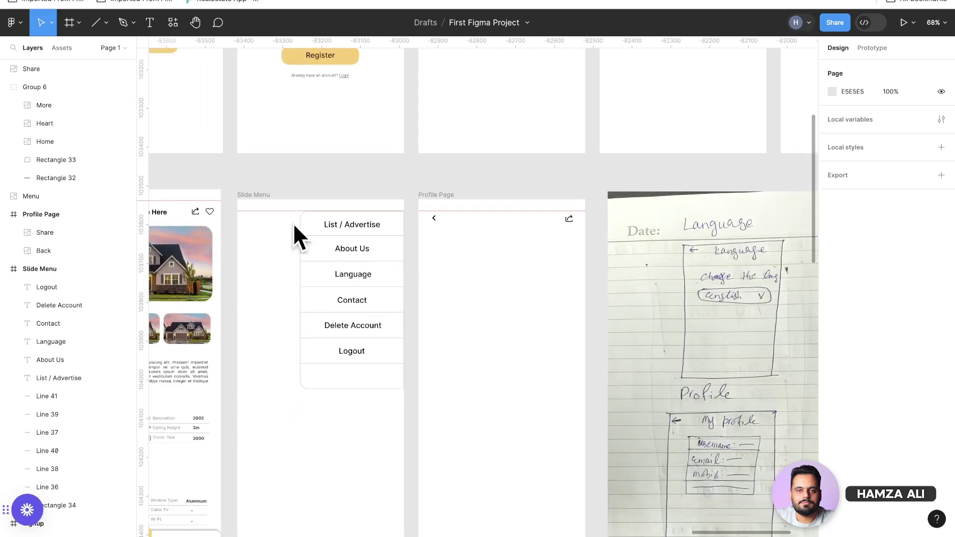
pyautogui.click(158, 210)
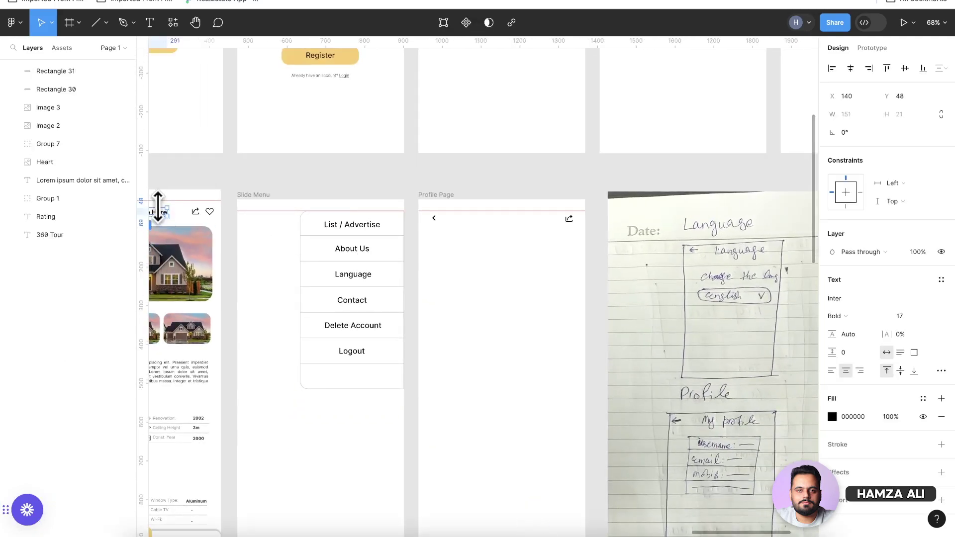
pyautogui.click(438, 195)
pyautogui.hotkey('ctrl', 'v')
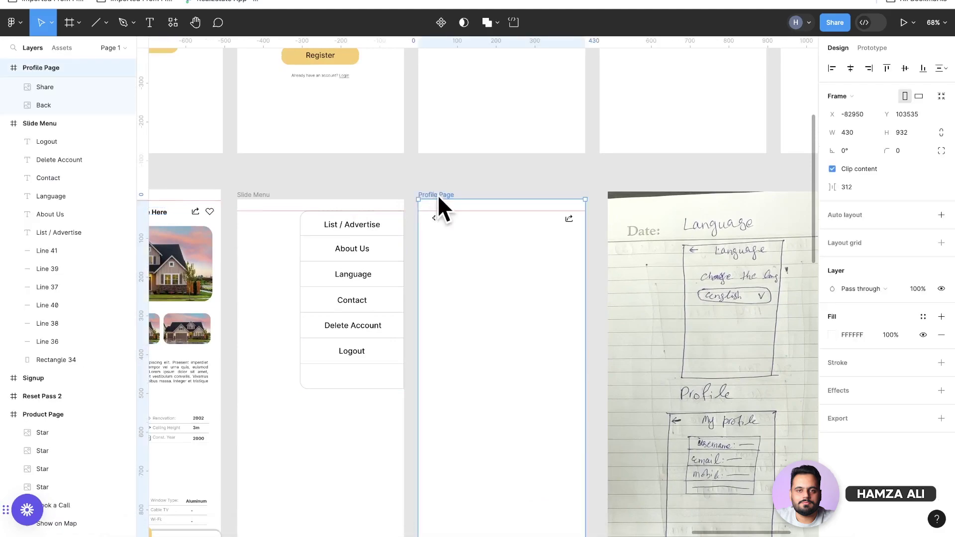
pyautogui.doubleClick(511, 222)
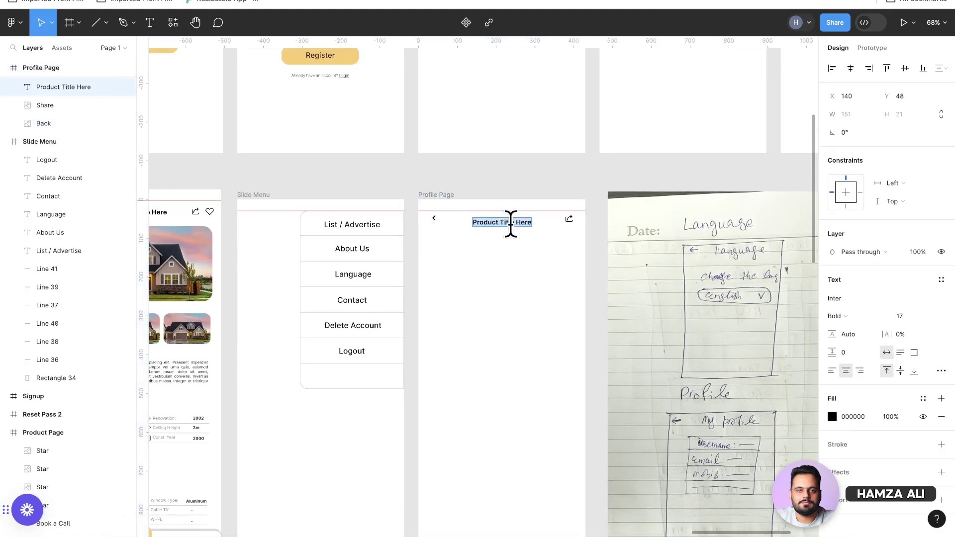
pyautogui.write('My Profile')
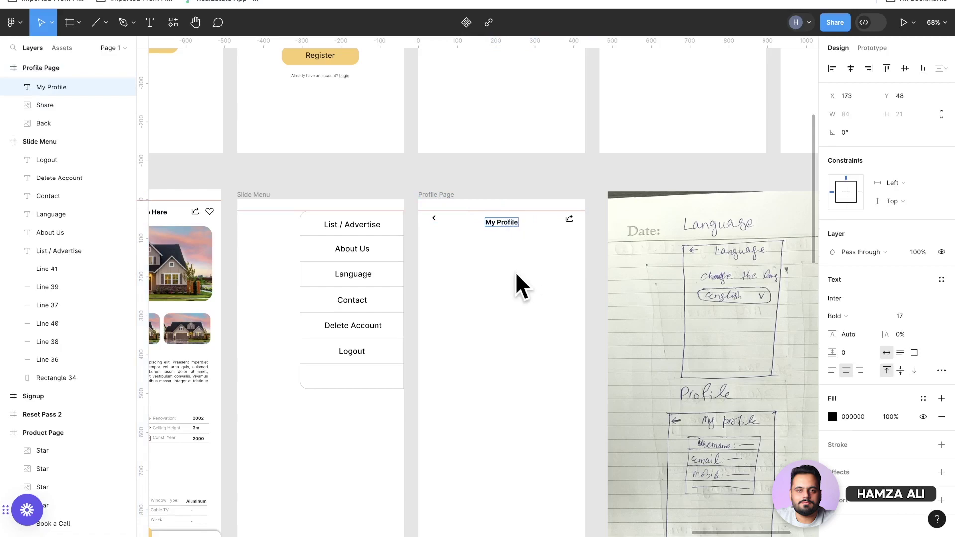
pyautogui.press('Escape')
pyautogui.click(515, 272)
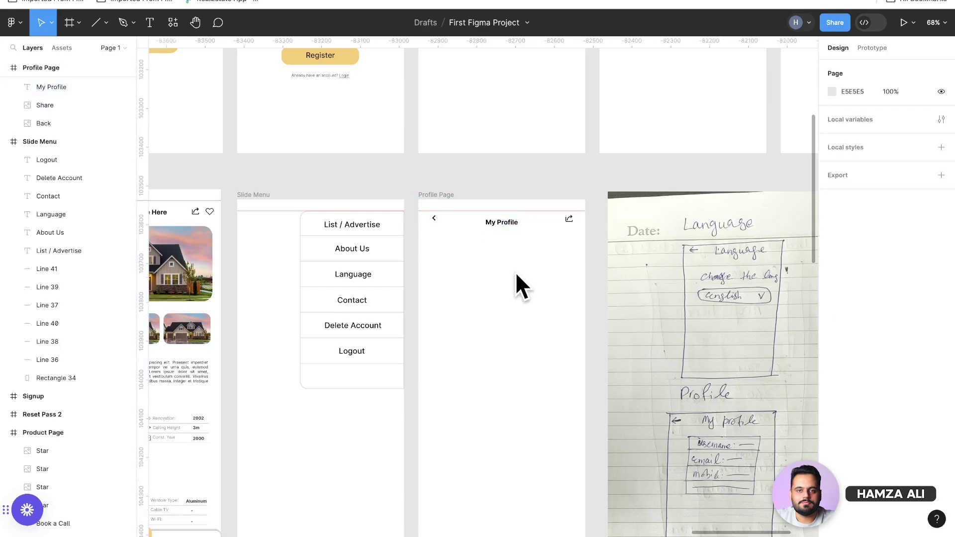
# Step: Insert a user icon from the Icons8 plugin by searching 'user'
pyautogui.click(169, 26)
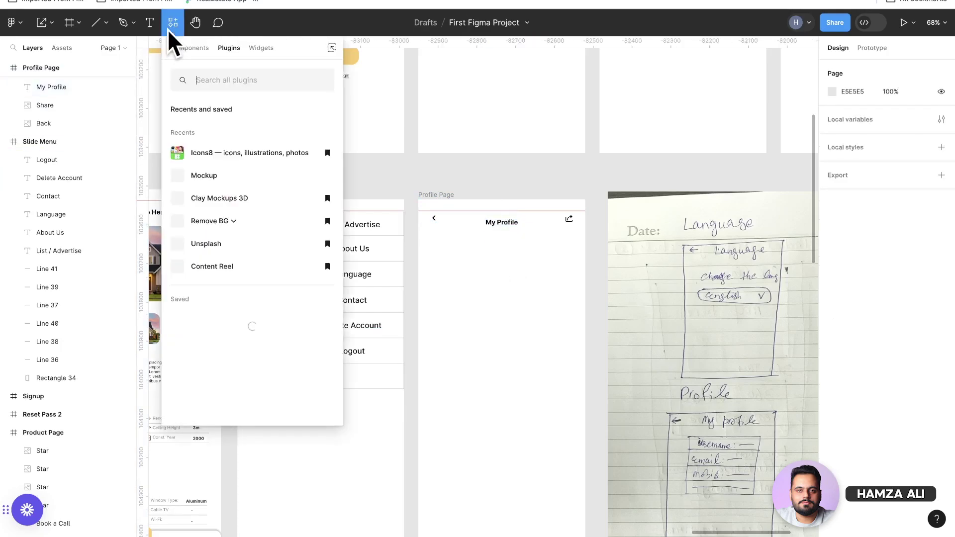
pyautogui.click(220, 158)
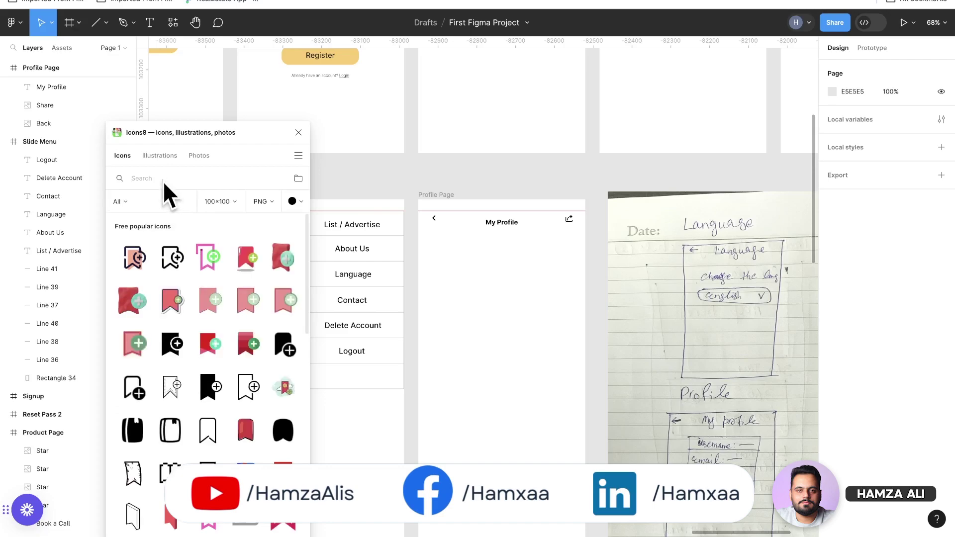
pyautogui.write('user')
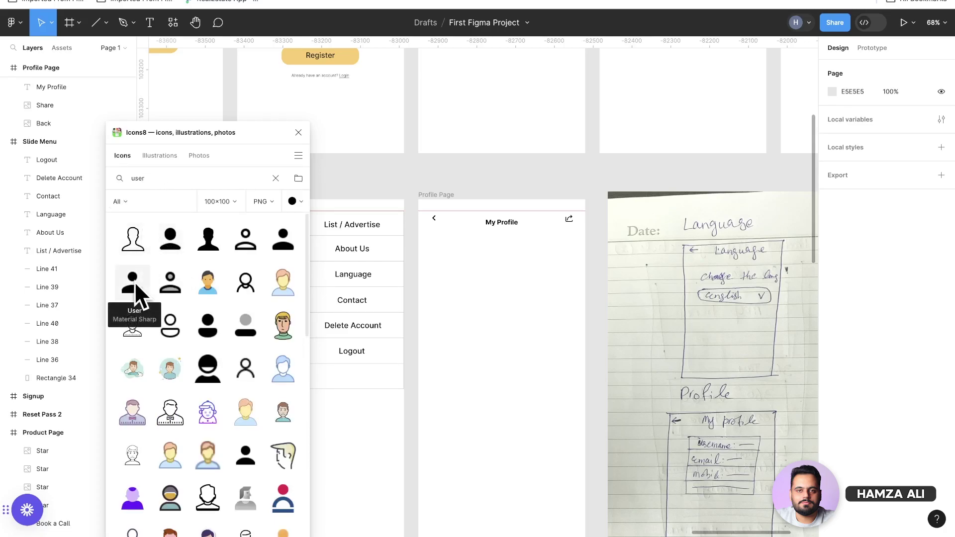
pyautogui.click(172, 235)
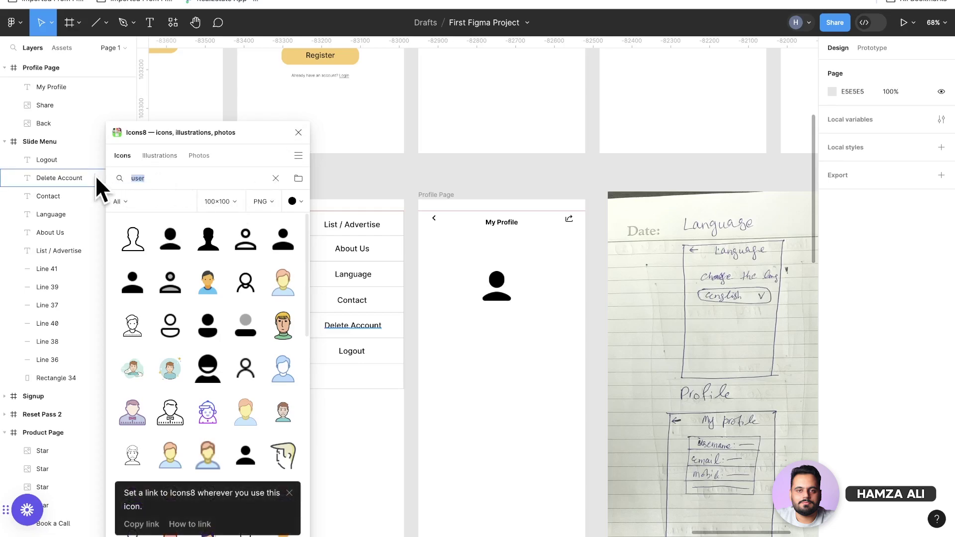
# Step: Search Icons8 for edit icons, insert a filled pencil and a boxed edit icon, then close the plugin
pyautogui.hotkey('ctrl', 'a')
pyautogui.write('ed')
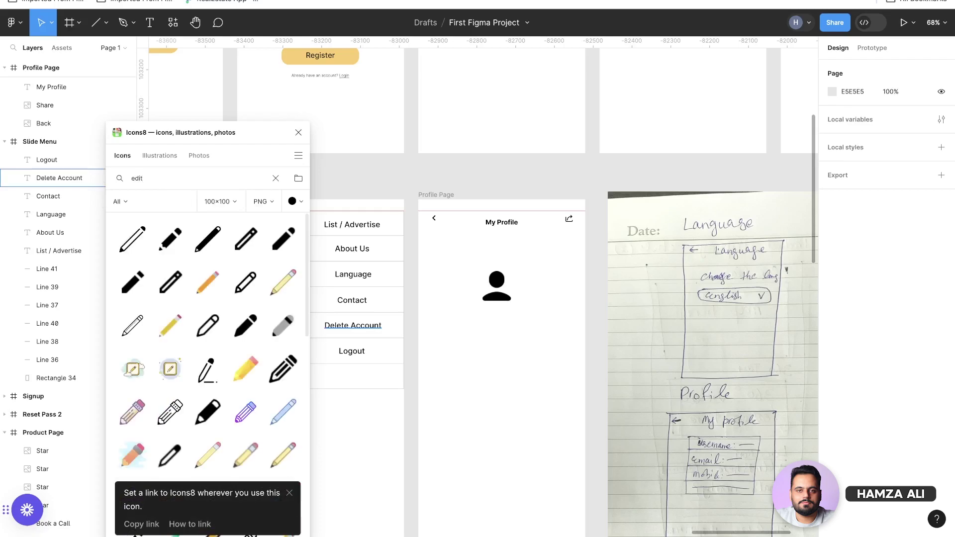
pyautogui.scroll(-3, 141, 300)
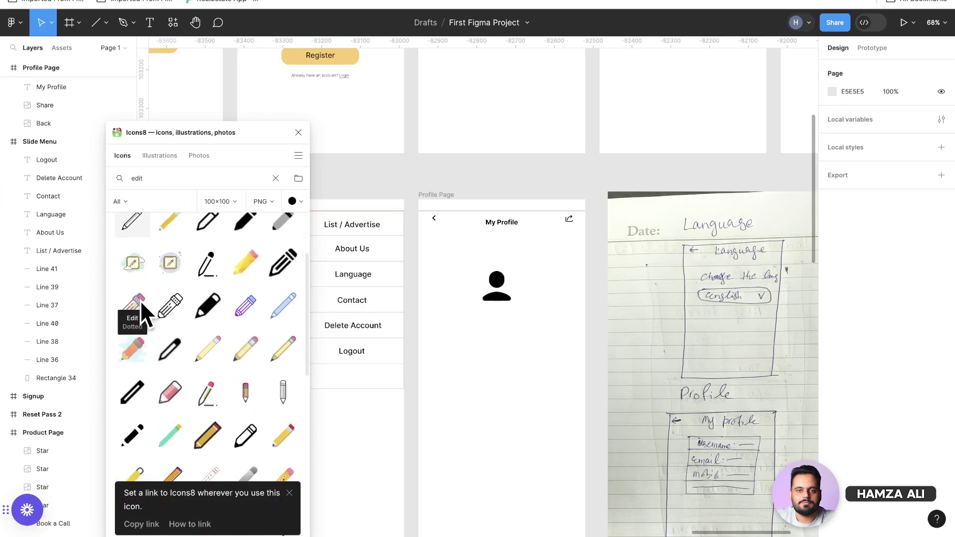
pyautogui.scroll(-3, 141, 300)
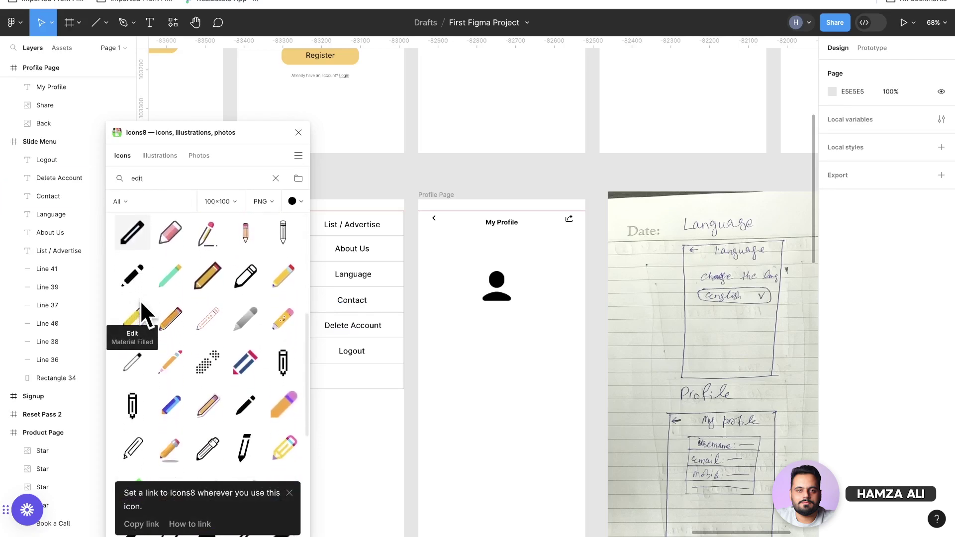
pyautogui.scroll(-2, 140, 300)
pyautogui.scroll(-2, 140, 300)
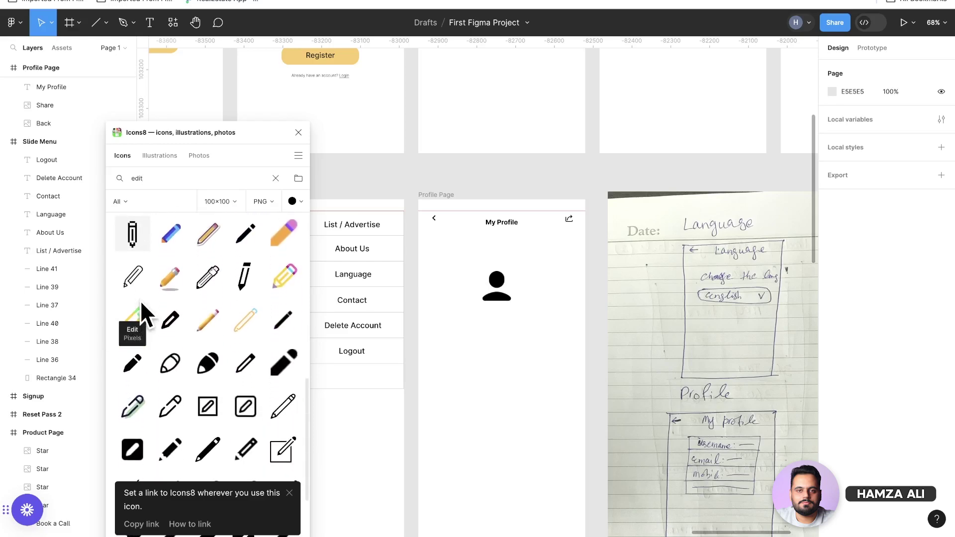
pyautogui.click(132, 362)
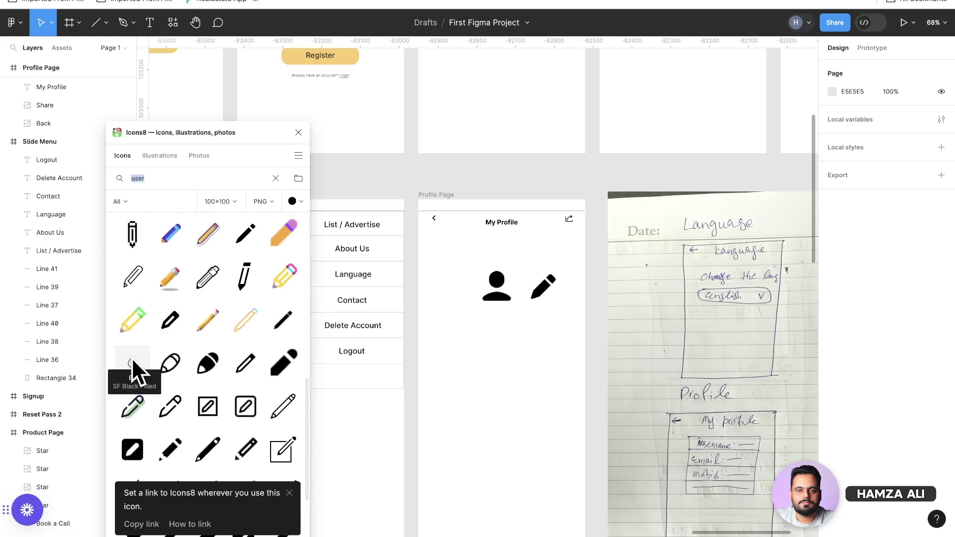
pyautogui.scroll(-1, 285, 439)
pyautogui.scroll(-1, 286, 438)
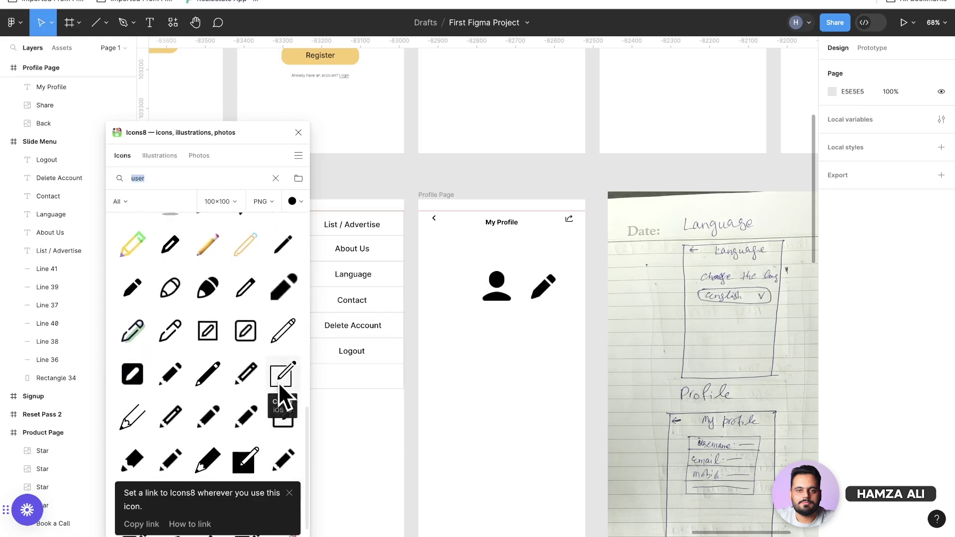
pyautogui.click(282, 428)
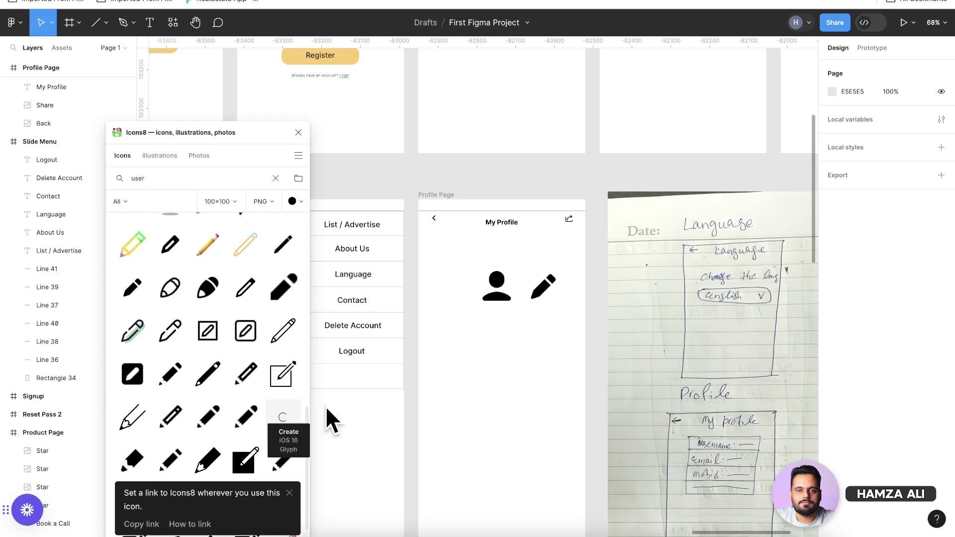
pyautogui.click(294, 134)
pyautogui.click(561, 293)
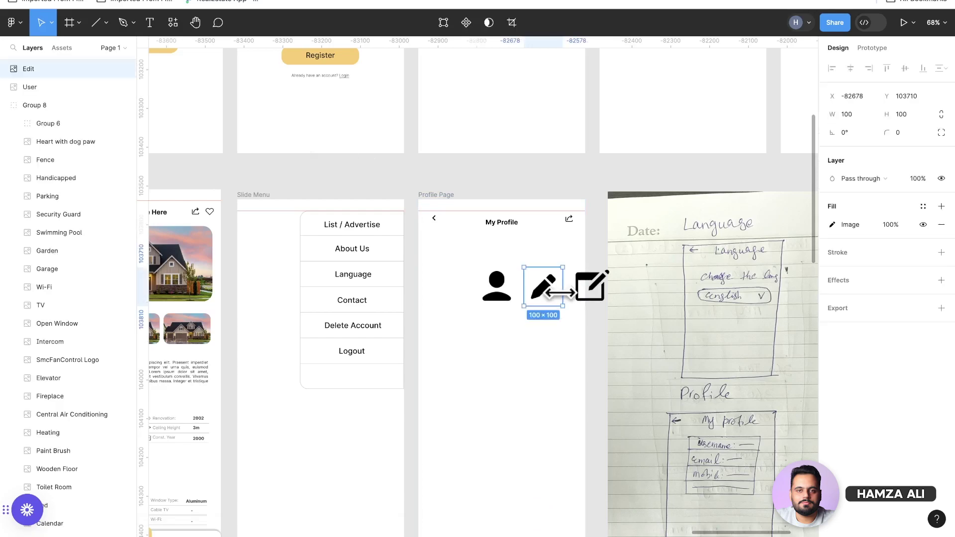
# Step: Delete the pencil icon and switch to the Ellipse shape tool
pyautogui.press('Delete')
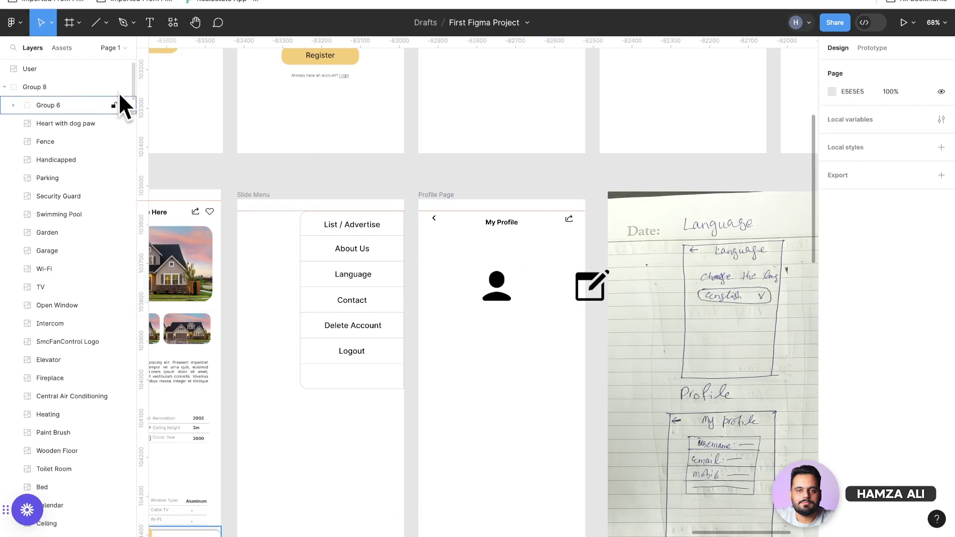
pyautogui.click(71, 22)
pyautogui.click(80, 21)
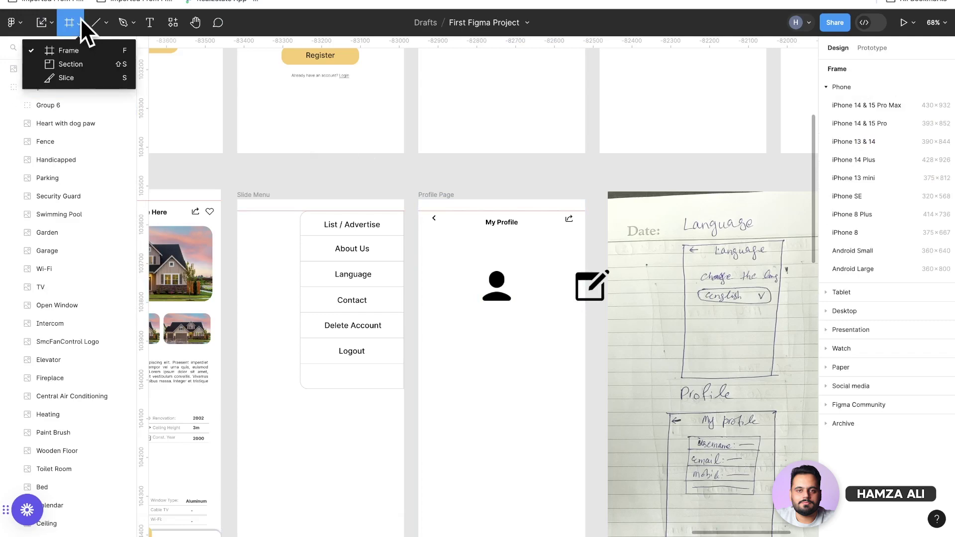
pyautogui.click(98, 21)
pyautogui.click(103, 20)
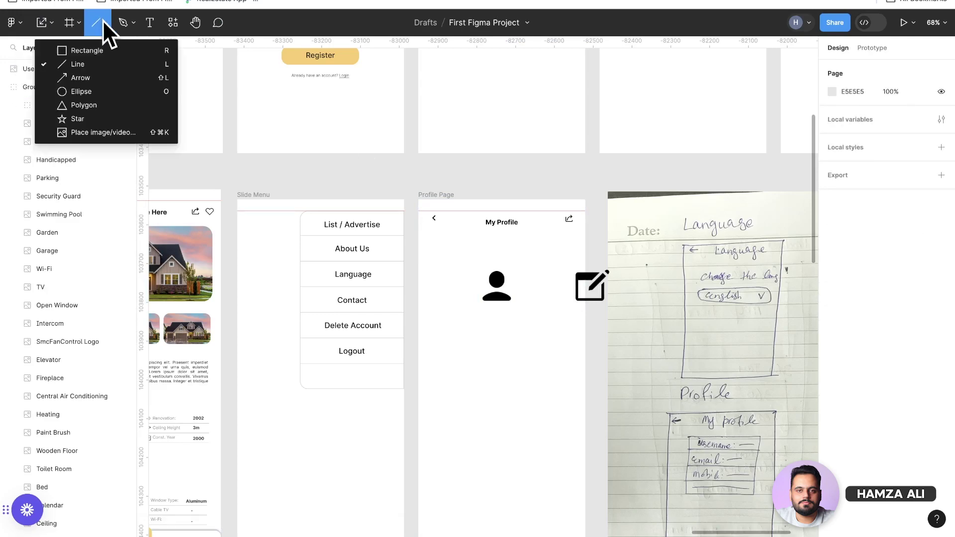
pyautogui.click(112, 91)
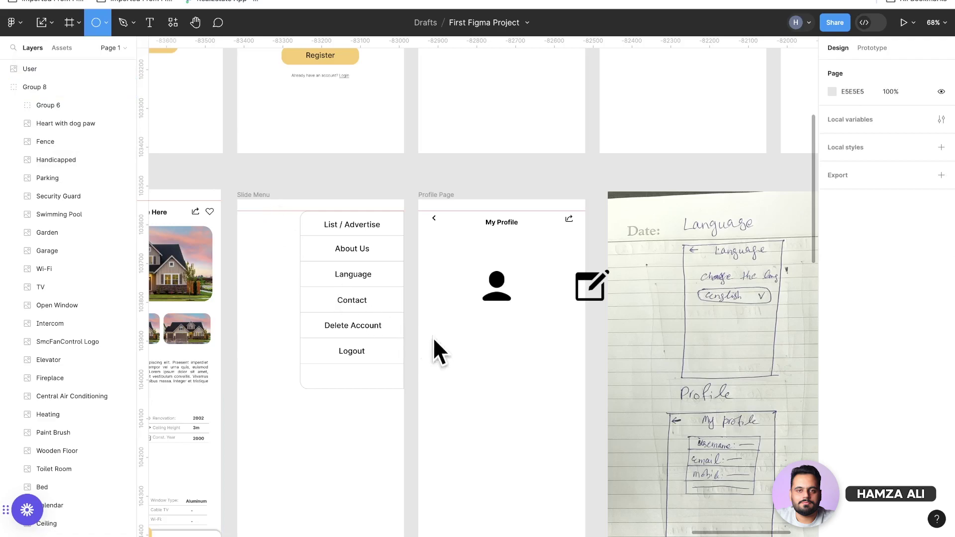
# Step: Draw a 191×191 yellow circle and centre the person icon on it
pyautogui.moveTo(501, 357); pyautogui.dragTo(576, 431)
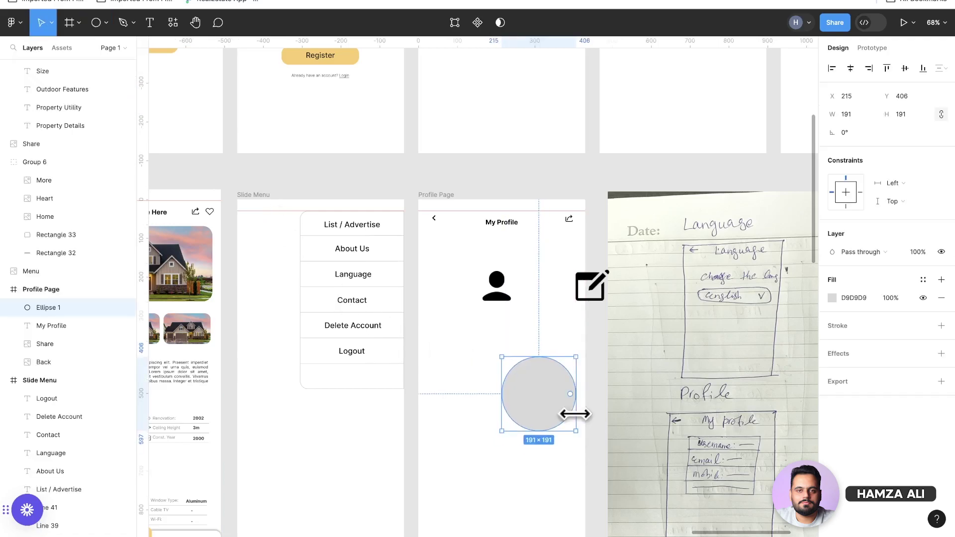
pyautogui.click(832, 297)
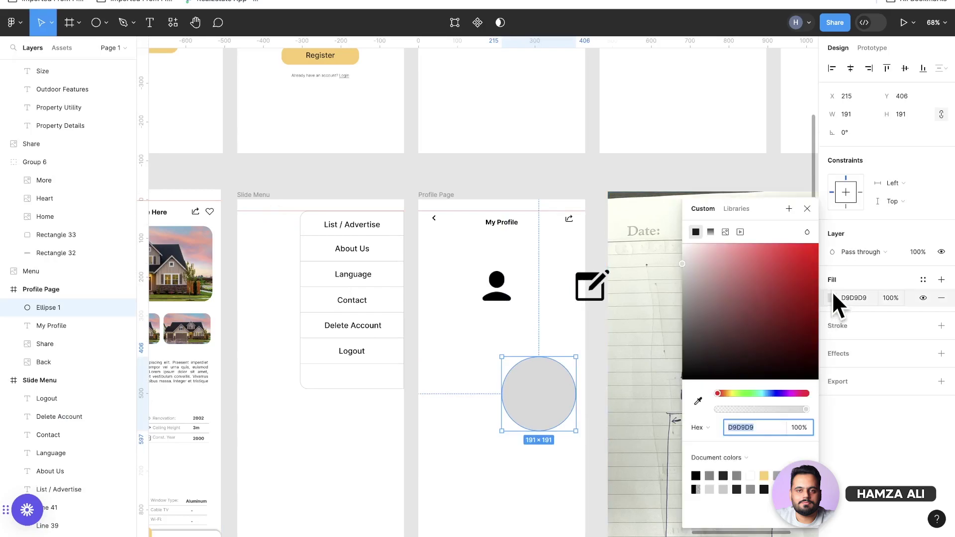
pyautogui.click(765, 476)
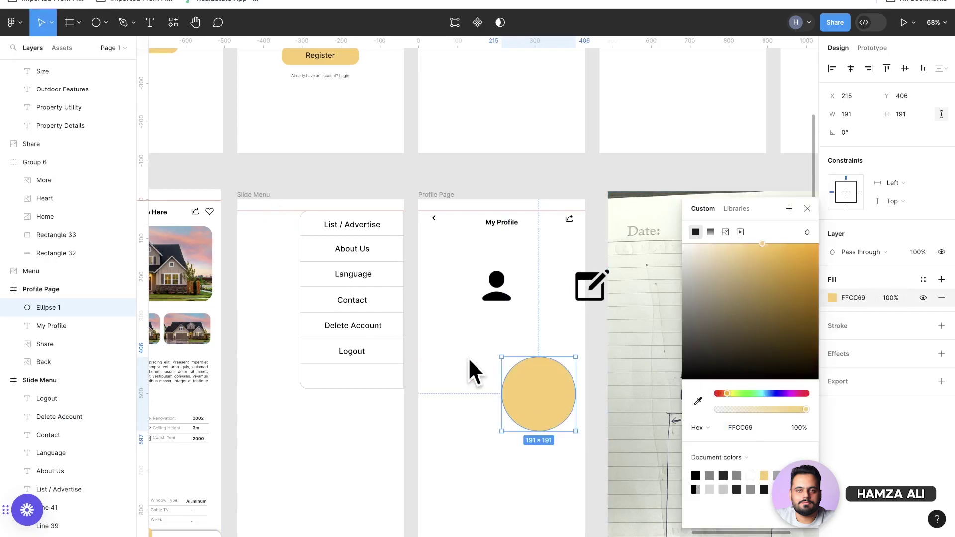
pyautogui.click(494, 288)
pyautogui.moveTo(474, 291); pyautogui.dragTo(515, 398)
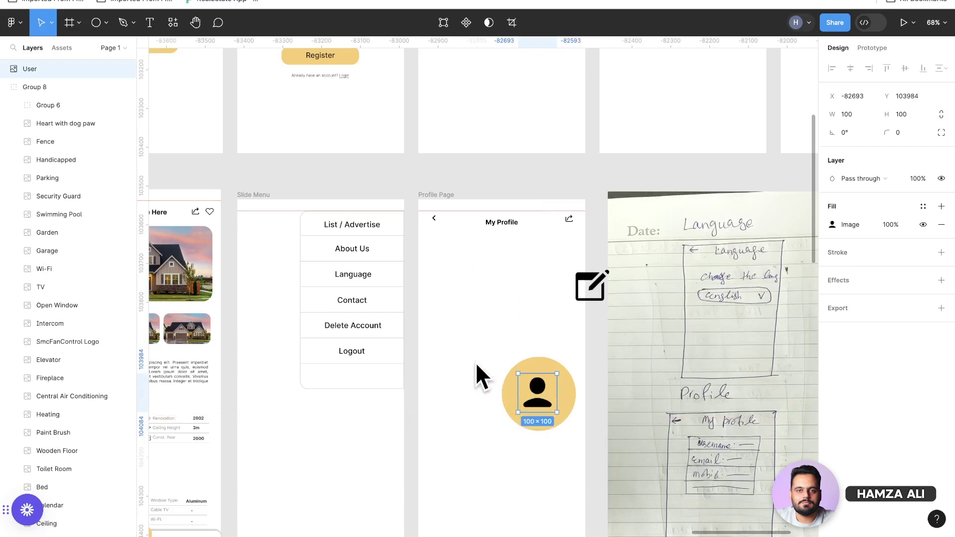
pyautogui.moveTo(476, 362); pyautogui.dragTo(539, 396)
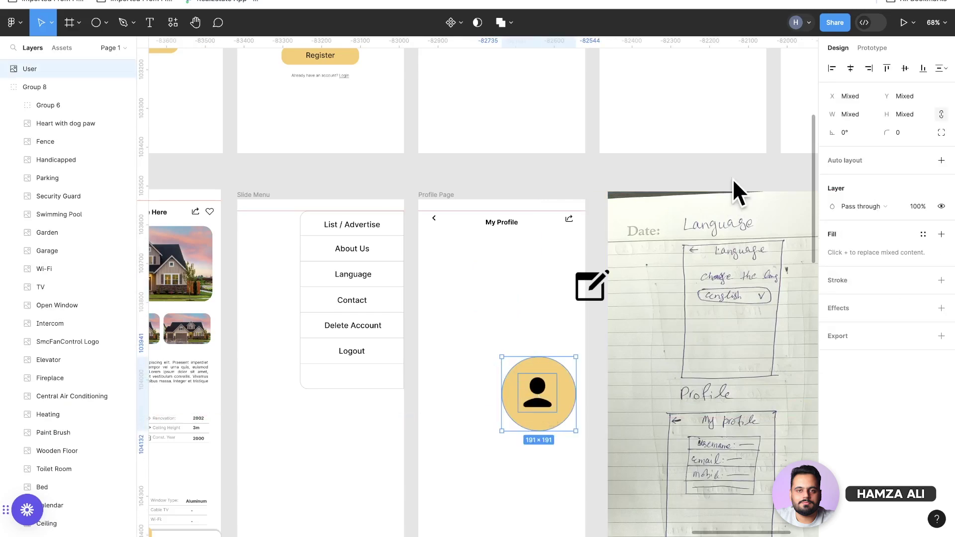
pyautogui.click(850, 68)
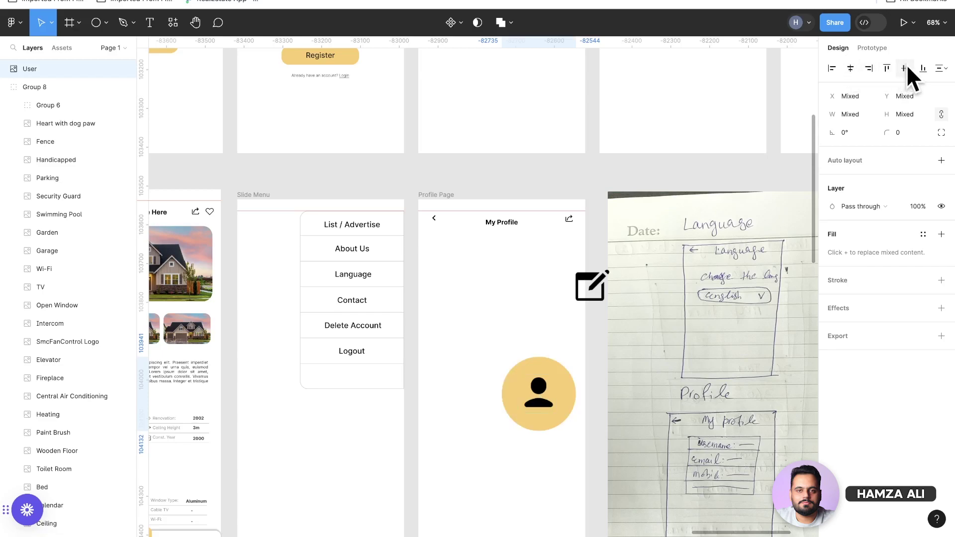
pyautogui.click(905, 68)
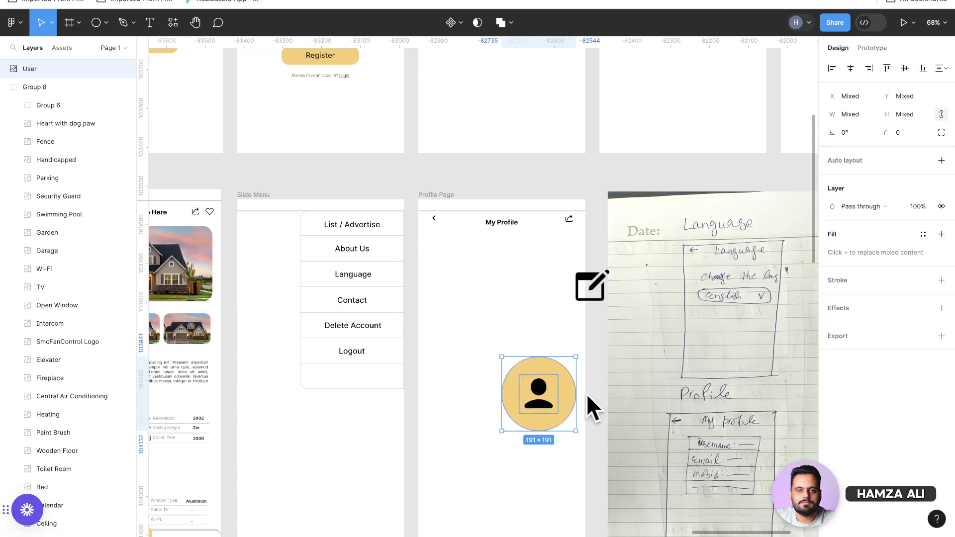
pyautogui.click(409, 311)
# Step: Enlarge the person icon to 143×143, re-centre it, and move the avatar under My Profile
pyautogui.click(539, 387)
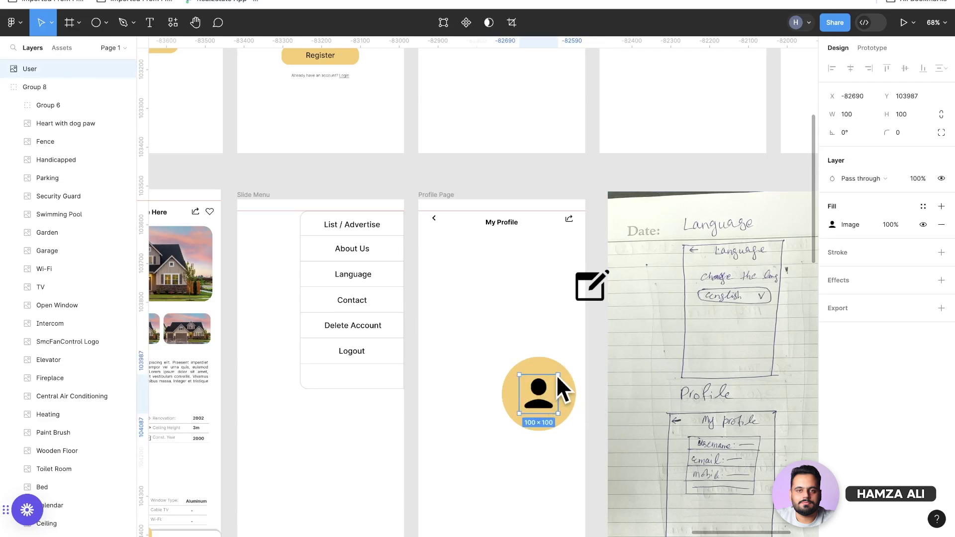
pyautogui.moveTo(557, 375); pyautogui.dragTo(575, 358)
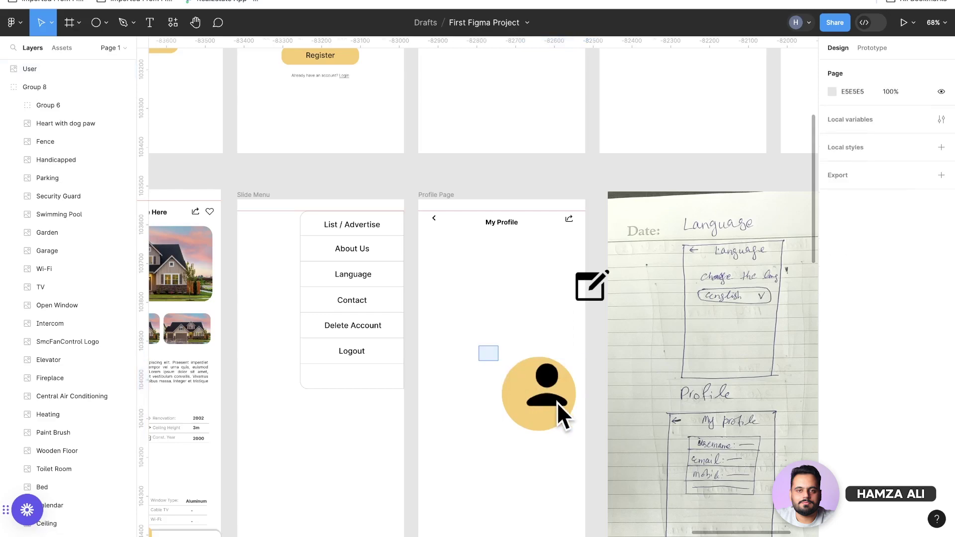
pyautogui.moveTo(478, 346); pyautogui.dragTo(563, 406)
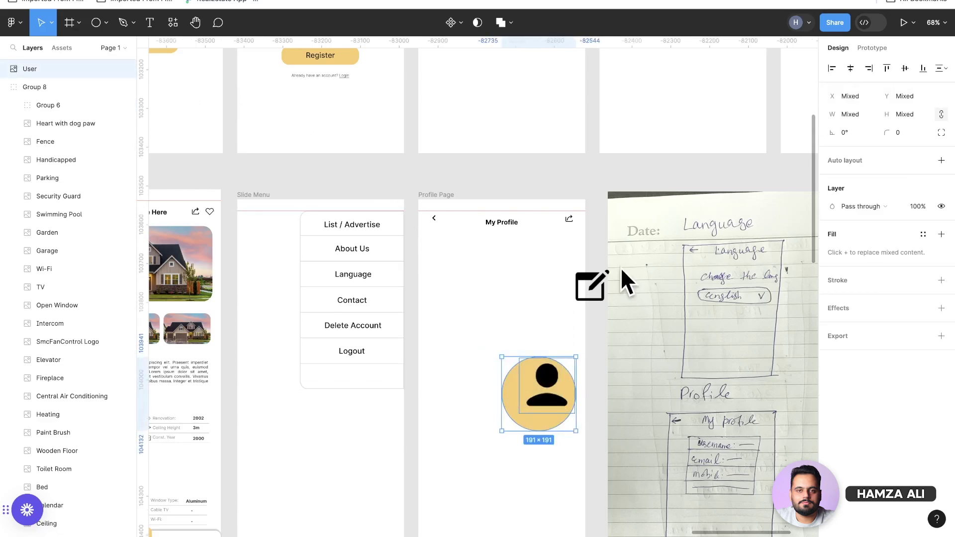
pyautogui.click(849, 68)
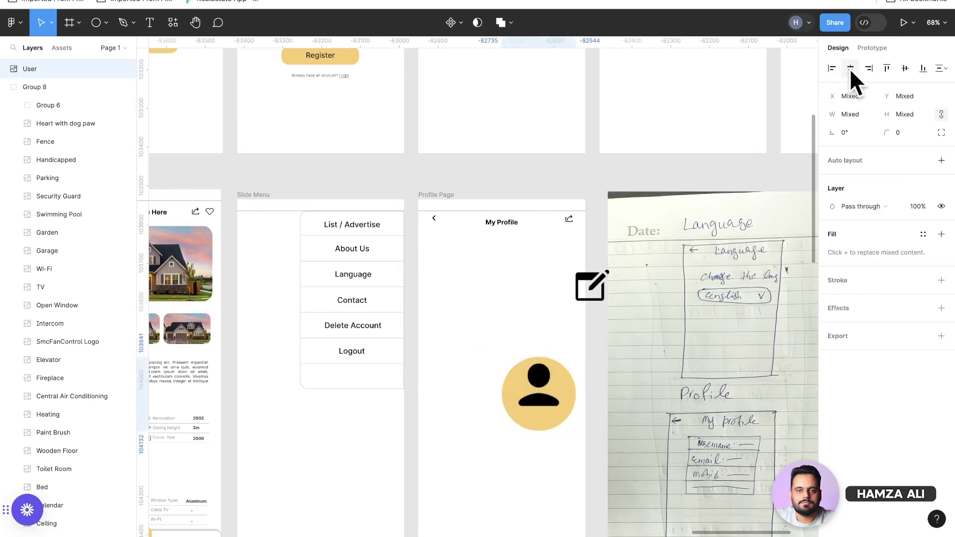
pyautogui.click(903, 66)
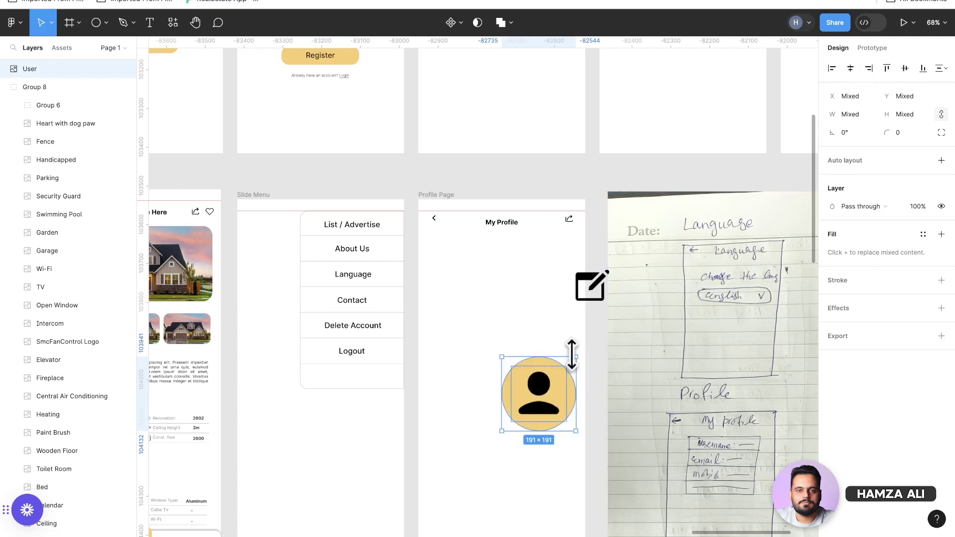
pyautogui.moveTo(548, 374)
pyautogui.mouseDown()
pyautogui.moveTo(503, 281)
pyautogui.moveTo(513, 263)
pyautogui.mouseUp()
pyautogui.click(565, 342)
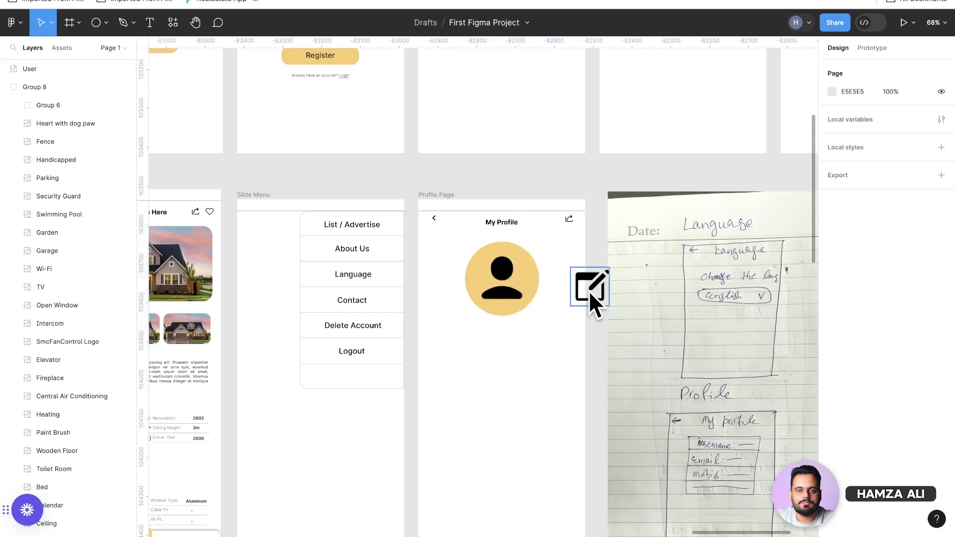
# Step: Position the edit icon on the avatar circle's top-right edge
pyautogui.moveTo(591, 294)
pyautogui.mouseDown()
pyautogui.moveTo(603, 301)
pyautogui.moveTo(586, 282)
pyautogui.mouseUp()
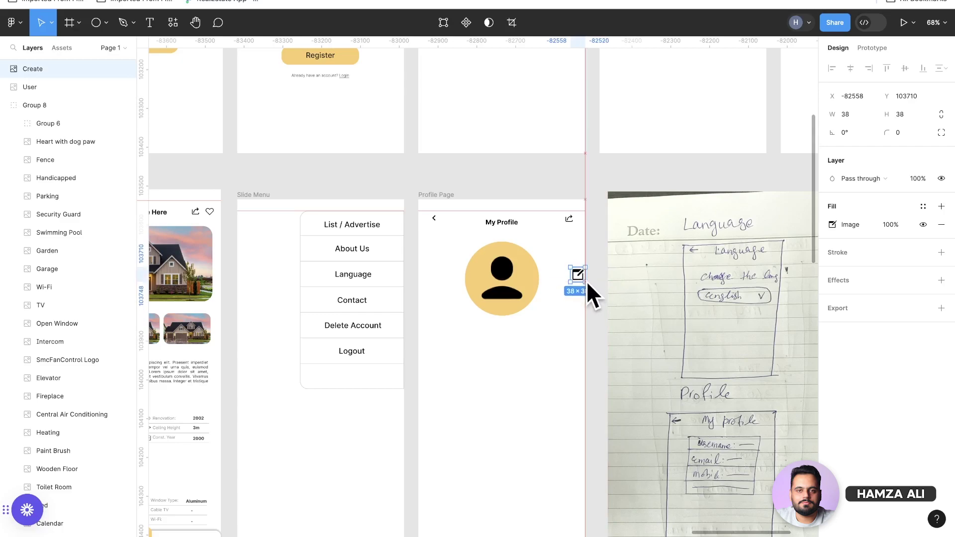
pyautogui.click(558, 299)
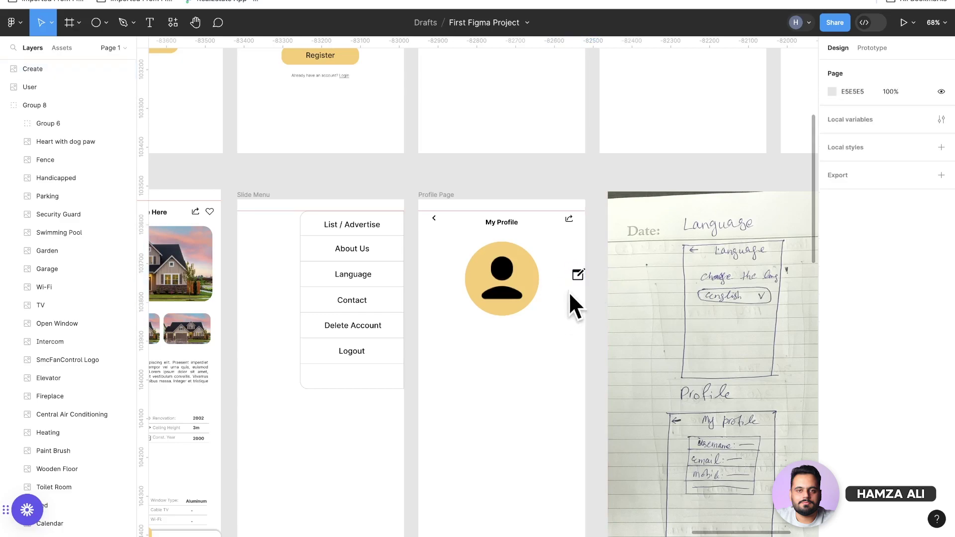
pyautogui.moveTo(578, 273); pyautogui.dragTo(530, 258)
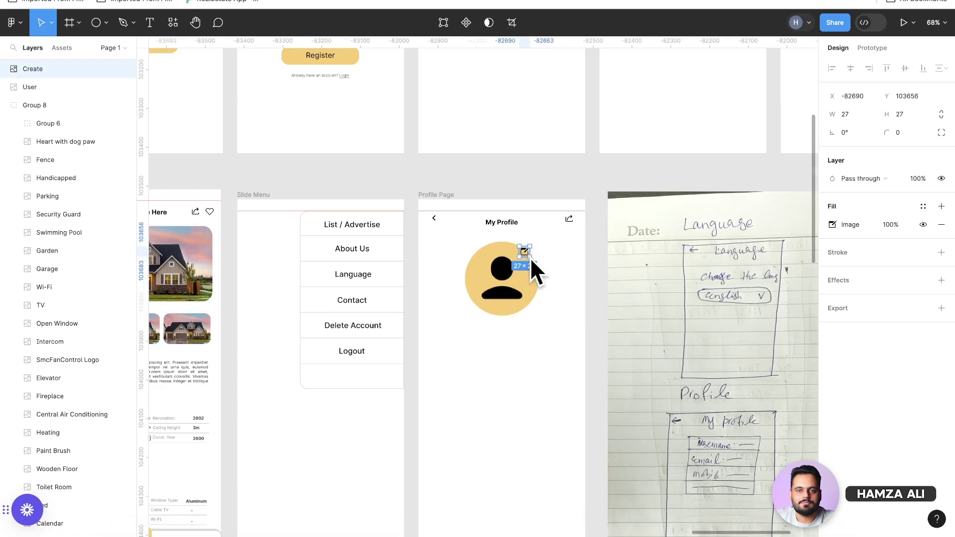
pyautogui.scroll(5, 530, 258)
pyautogui.scroll(5, 527, 255)
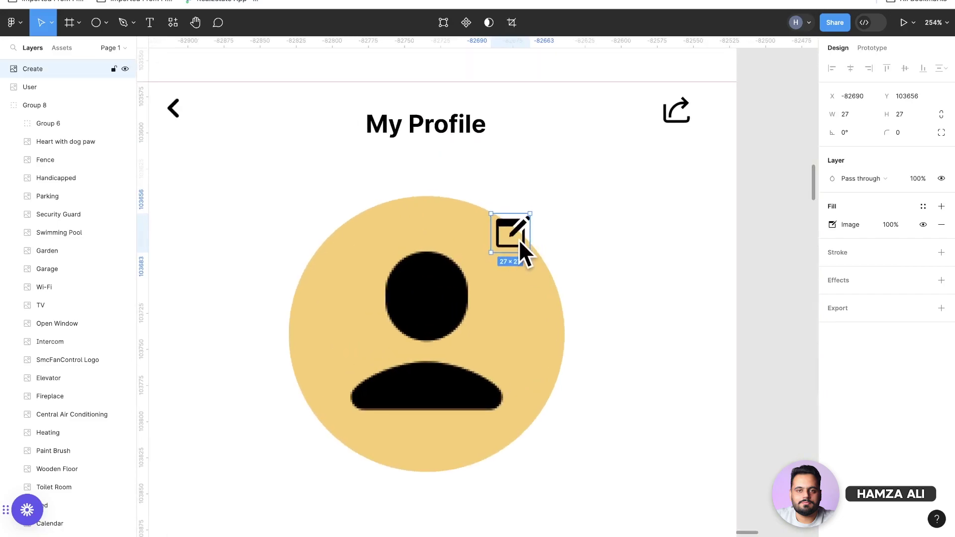
pyautogui.moveTo(518, 240); pyautogui.dragTo(505, 256)
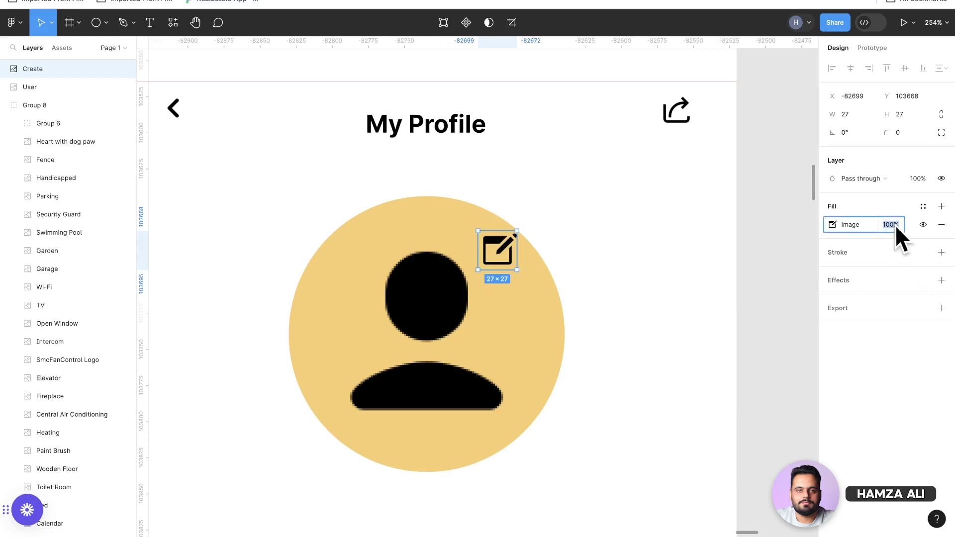
# Step: Set the edit icon's fill opacity to 50%
pyautogui.write('50')
pyautogui.press('Return')
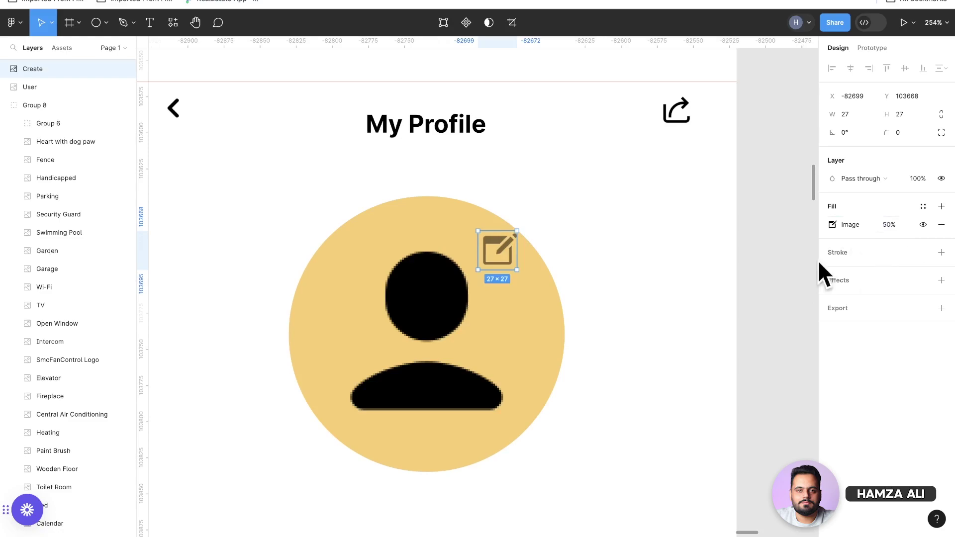
pyautogui.click(708, 262)
pyautogui.scroll(-3, 708, 262)
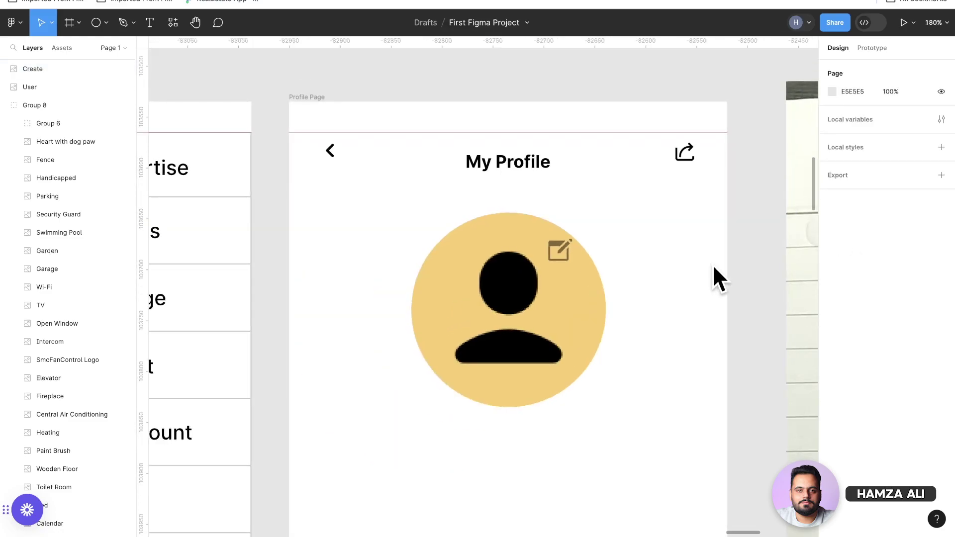
pyautogui.scroll(-3, 713, 267)
pyautogui.scroll(-2, 713, 267)
pyautogui.scroll(-2, 714, 265)
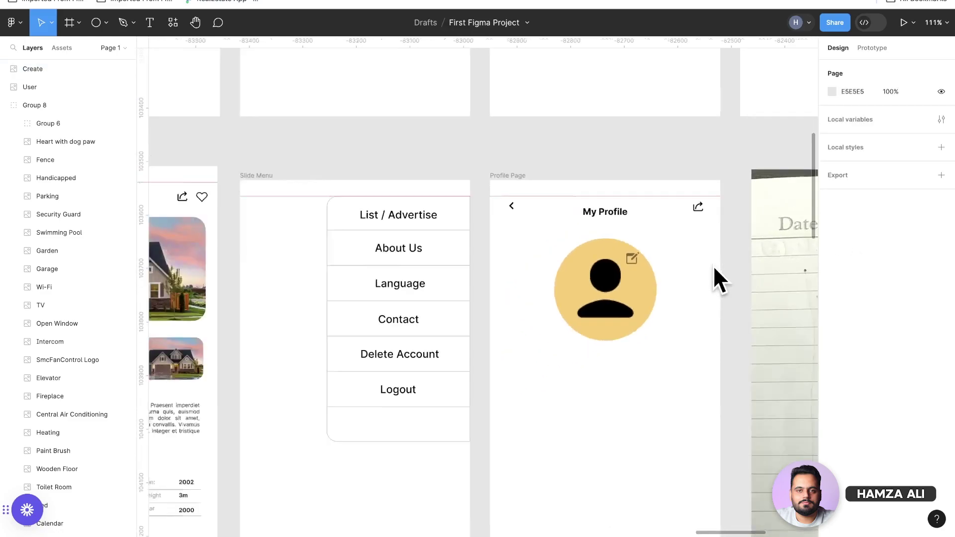
pyautogui.scroll(-2, 713, 265)
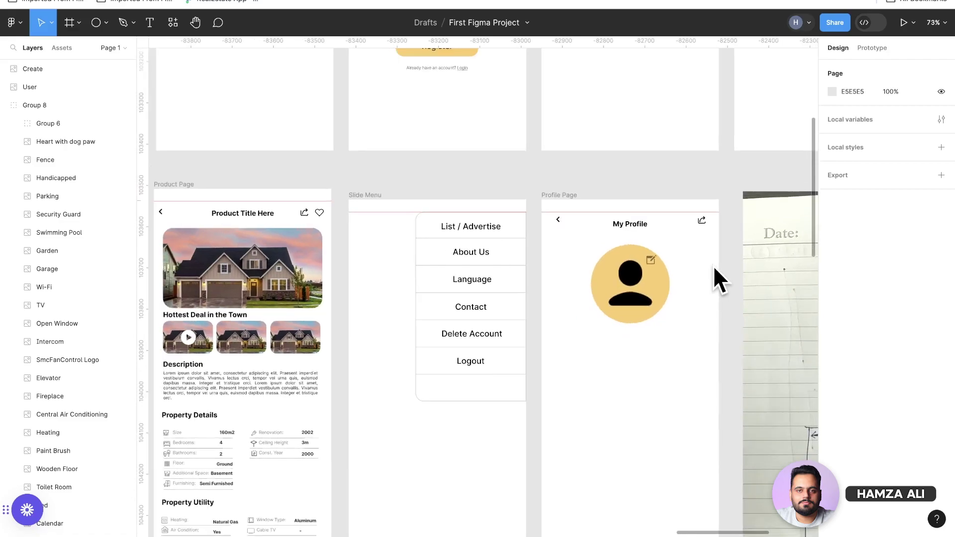
# Step: Delete the edit icon and copy the My Profile title below the avatar as a sample user name
pyautogui.click(651, 259)
pyautogui.press('Delete')
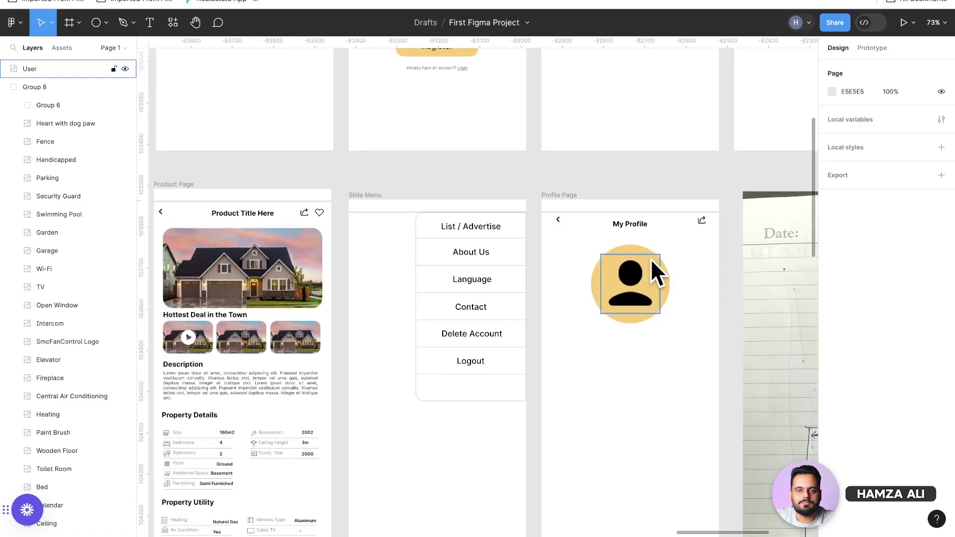
pyautogui.click(629, 225)
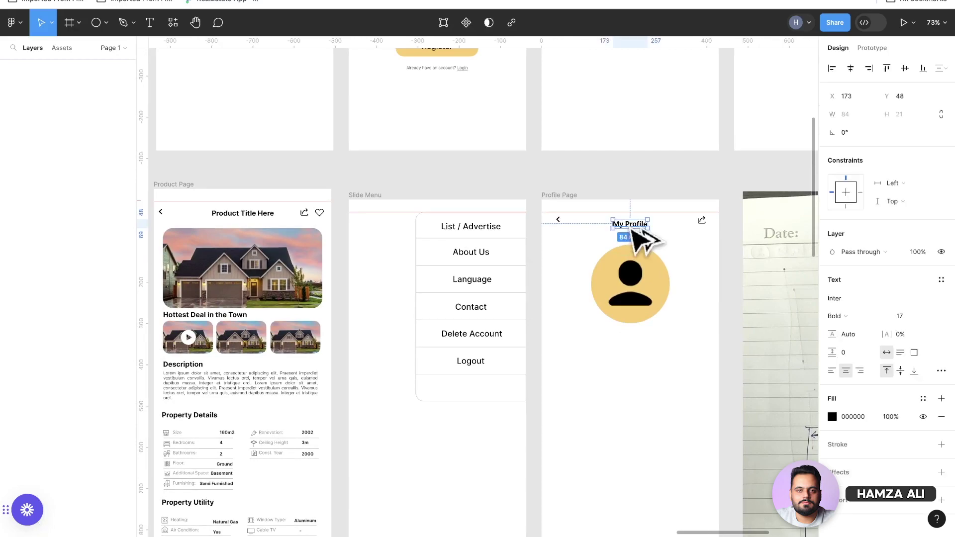
pyautogui.moveTo(629, 225); pyautogui.dragTo(653, 356)
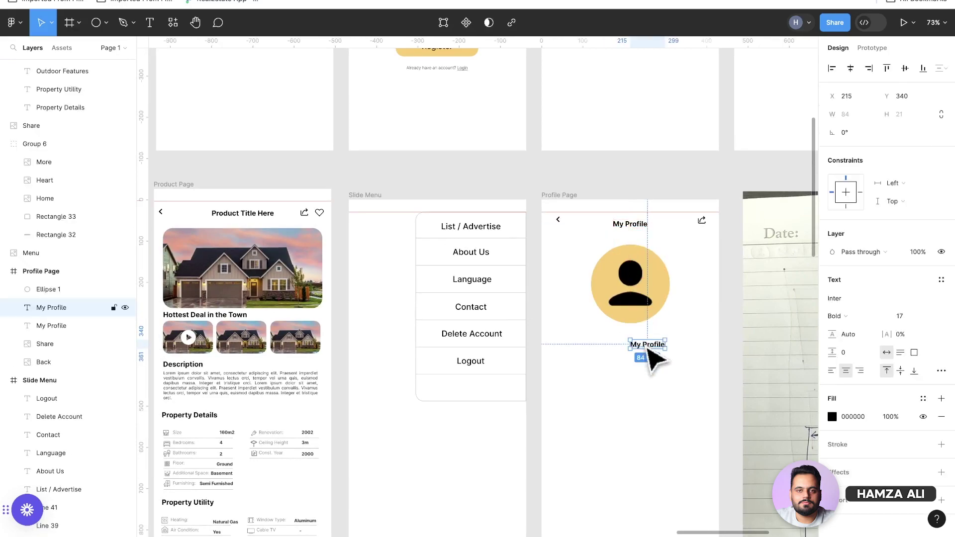
pyautogui.doubleClick(646, 346)
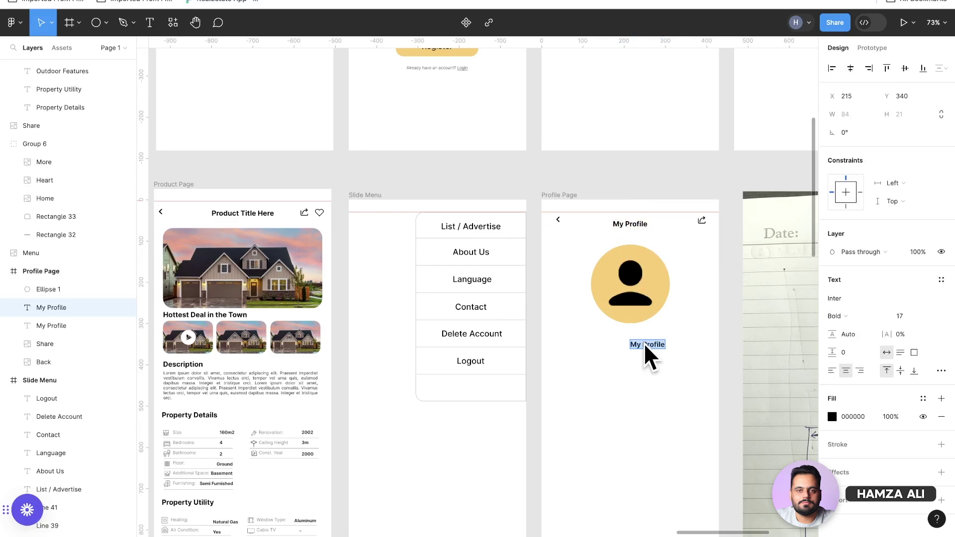
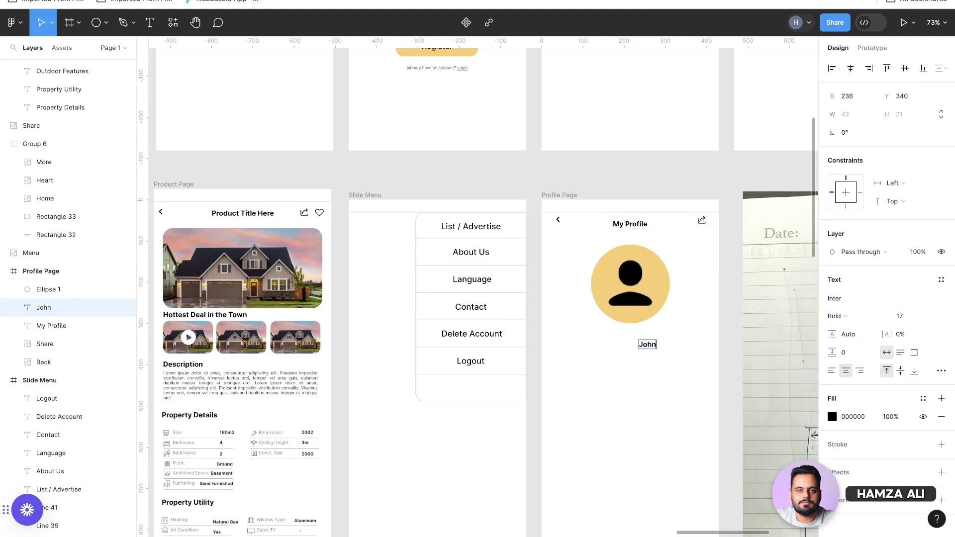
pyautogui.press('Escape')
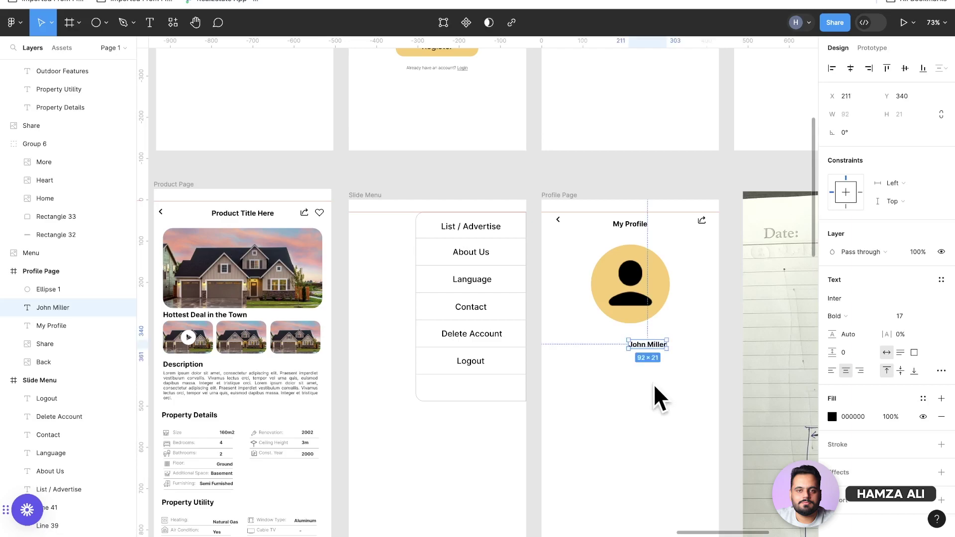
# Step: Set the name's font size to 35 and centre it under the avatar
pyautogui.click(903, 316)
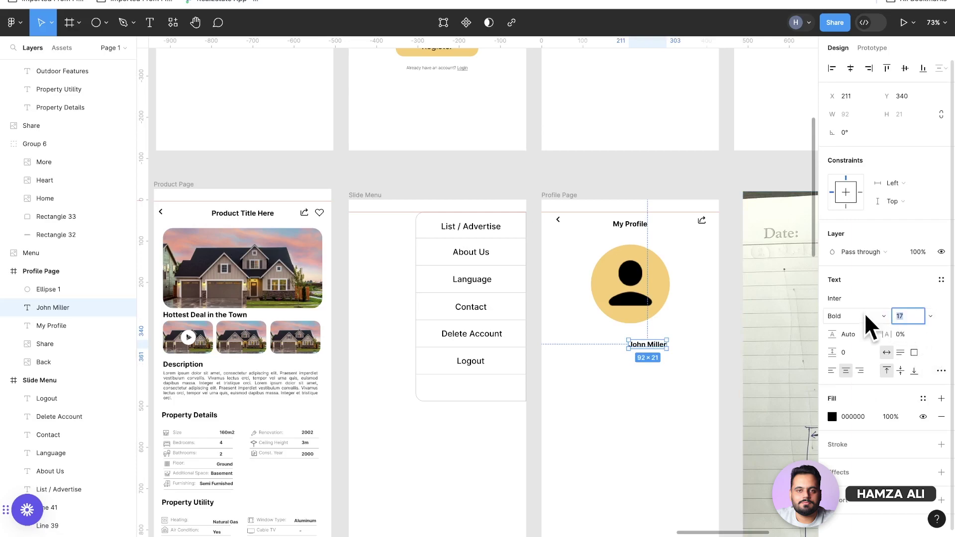
pyautogui.write('25')
pyautogui.press('Return')
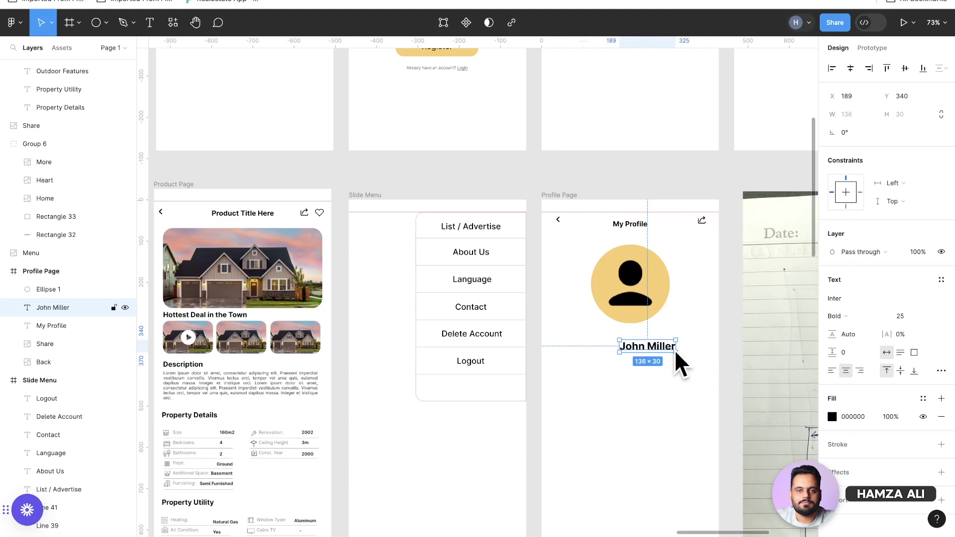
pyautogui.click(905, 317)
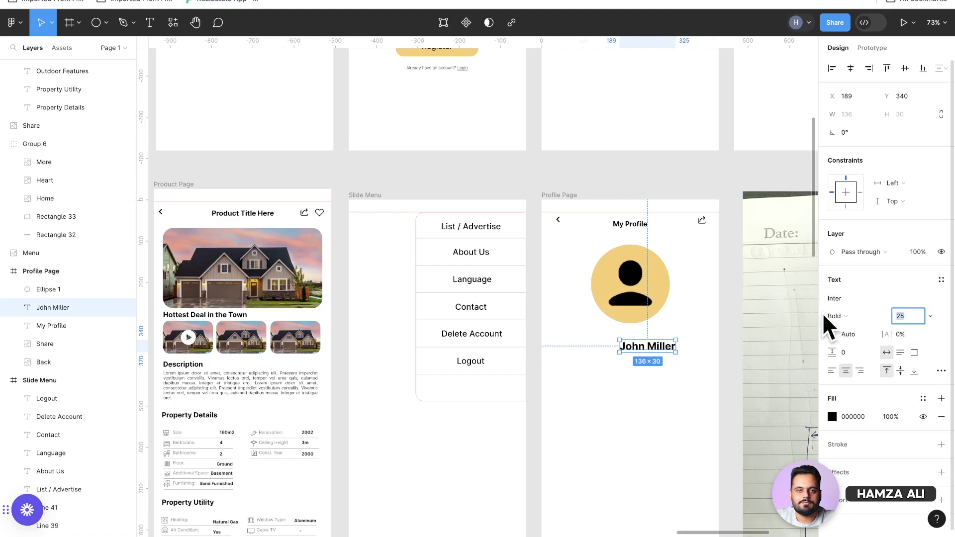
pyautogui.write('35')
pyautogui.press('Return')
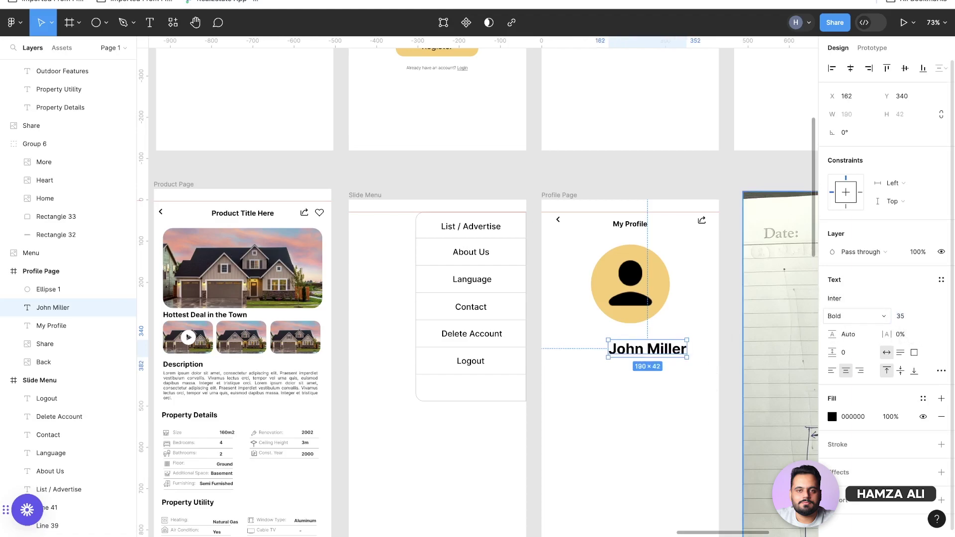
pyautogui.moveTo(650, 360); pyautogui.dragTo(633, 343)
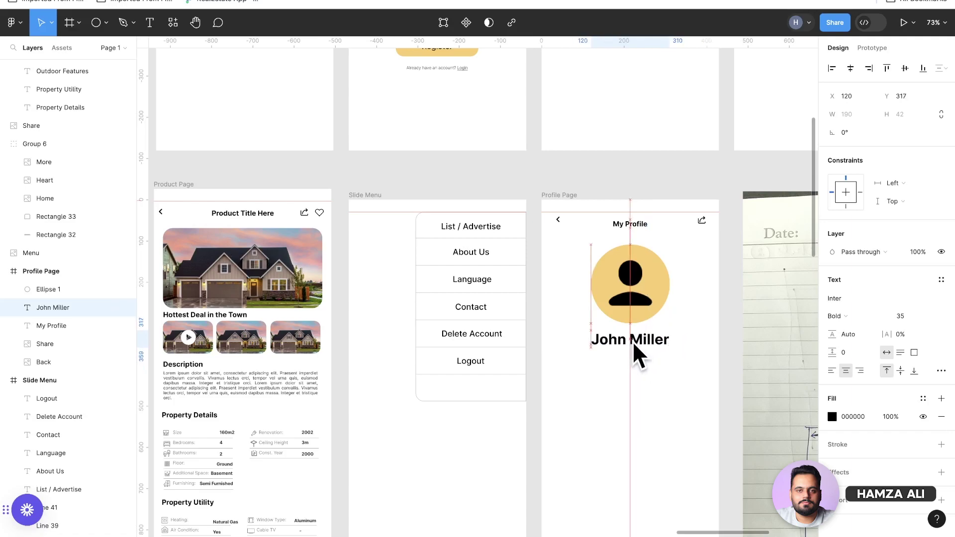
pyautogui.click(631, 380)
pyautogui.hscroll(3, 631, 380)
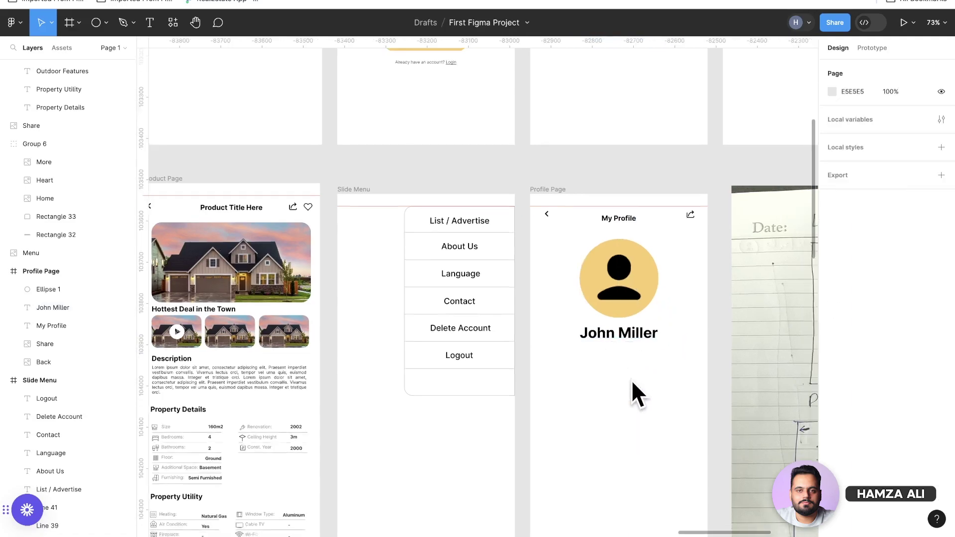
pyautogui.scroll(-2, 631, 380)
pyautogui.hscroll(2, 631, 380)
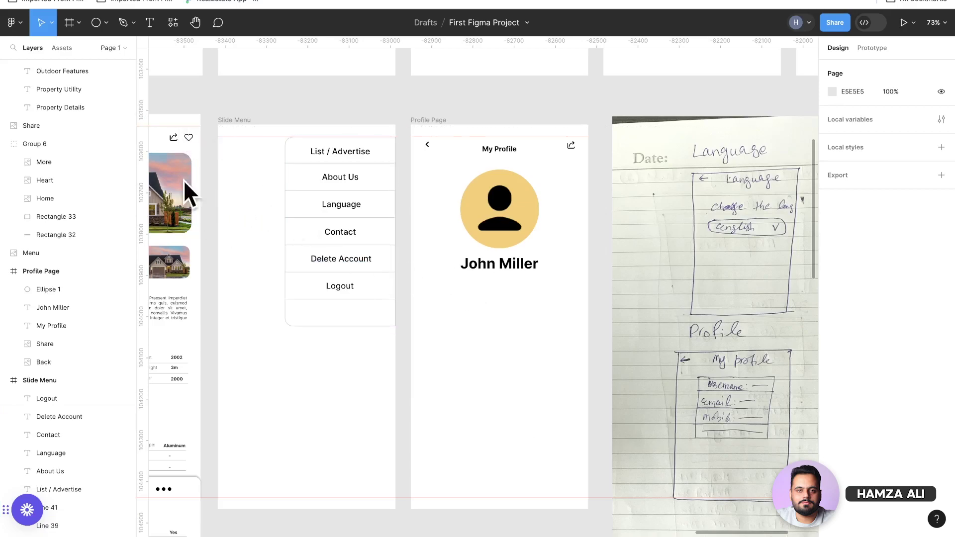
pyautogui.scroll(-1, 351, 276)
pyautogui.scroll(3, 351, 276)
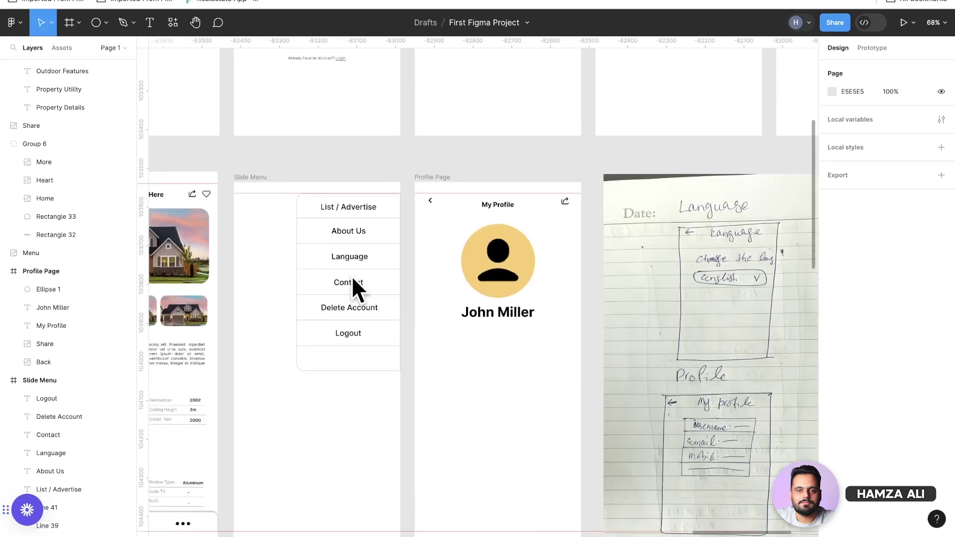
pyautogui.scroll(3, 351, 275)
pyautogui.scroll(5, 355, 282)
pyautogui.scroll(2, 351, 276)
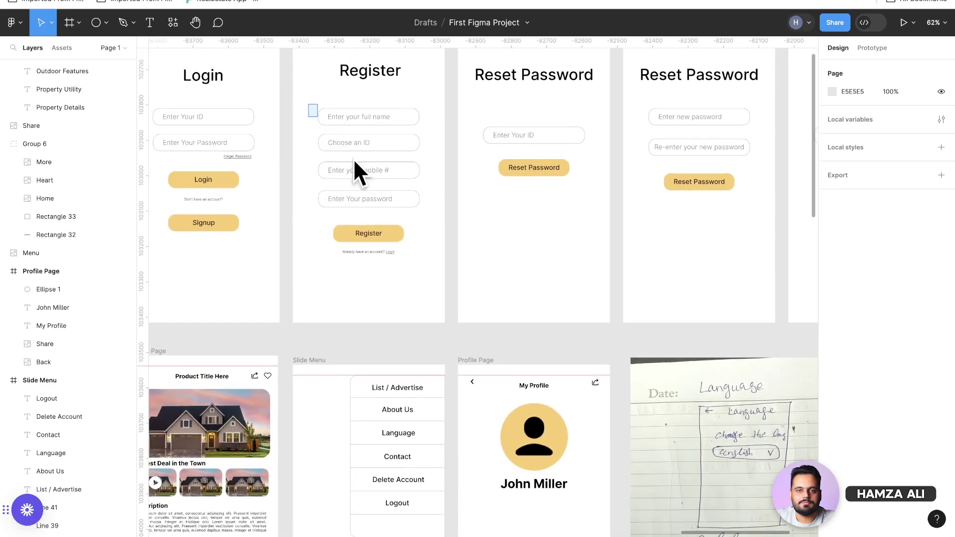
# Step: Copy the four Register input fields into Profile Page below the profile name
pyautogui.moveTo(355, 161); pyautogui.dragTo(404, 207)
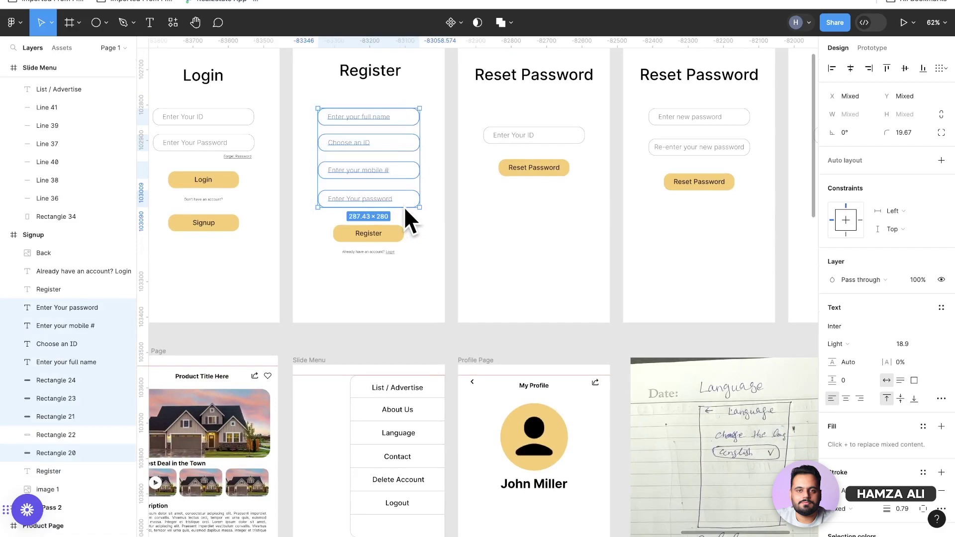
pyautogui.click(463, 358)
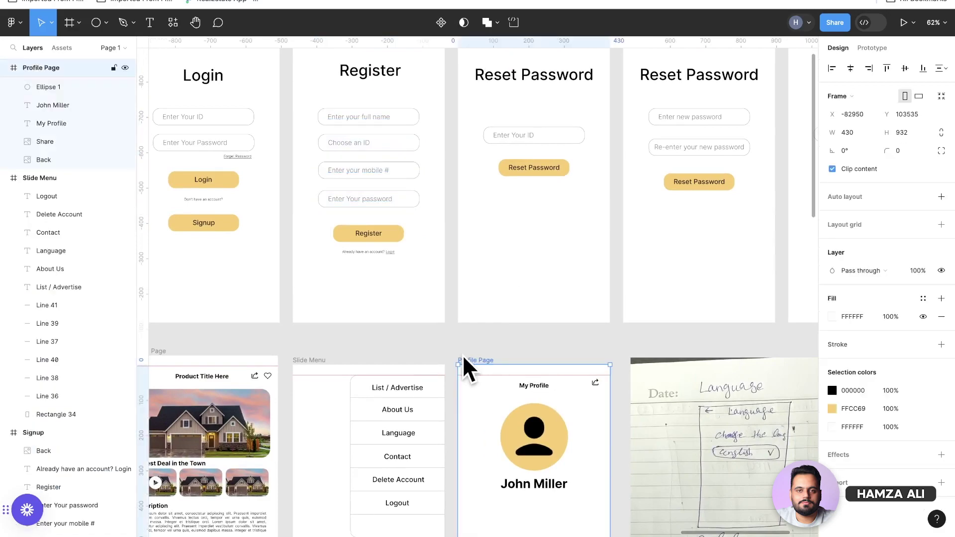
pyautogui.scroll(-5, 464, 358)
pyautogui.scroll(-3, 464, 357)
pyautogui.scroll(-1, 463, 357)
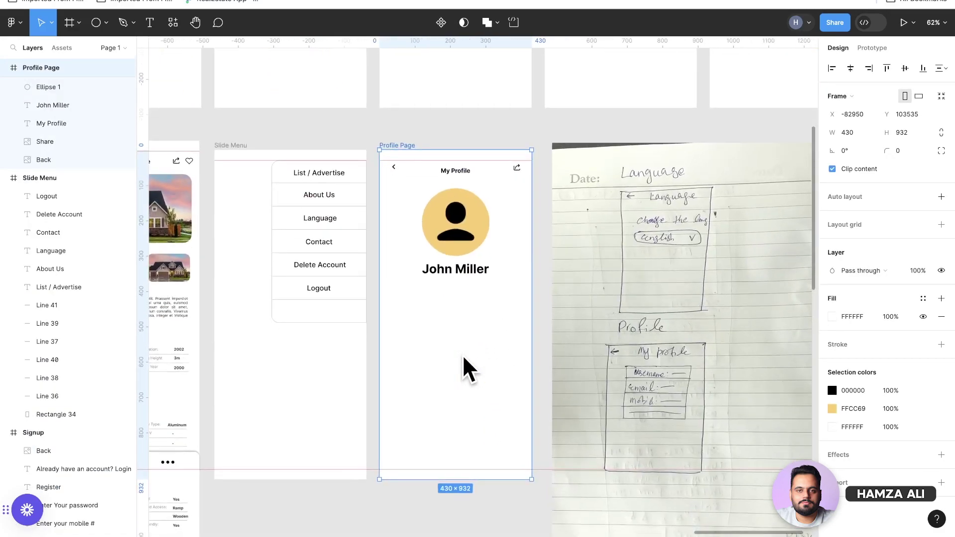
pyautogui.hotkey('ctrl', 'v')
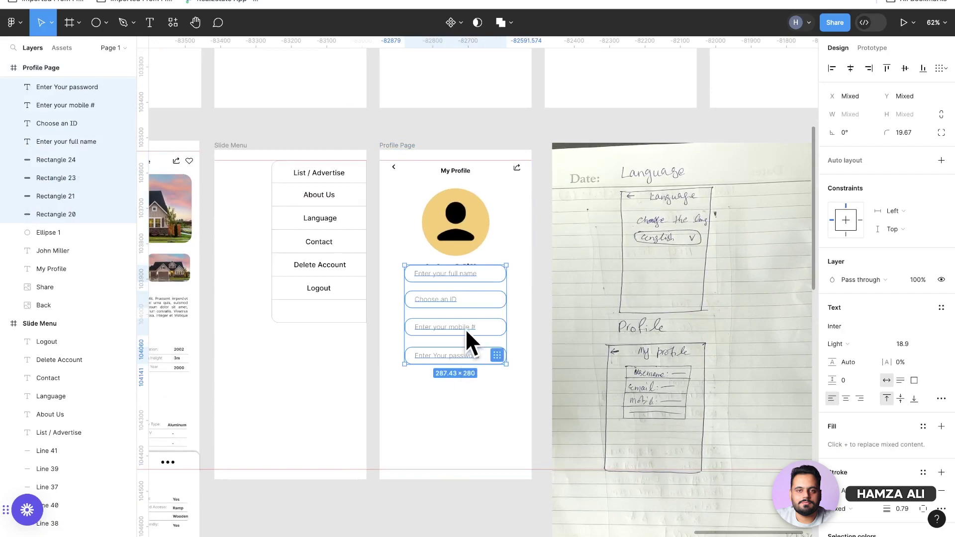
pyautogui.moveTo(466, 331); pyautogui.dragTo(464, 350)
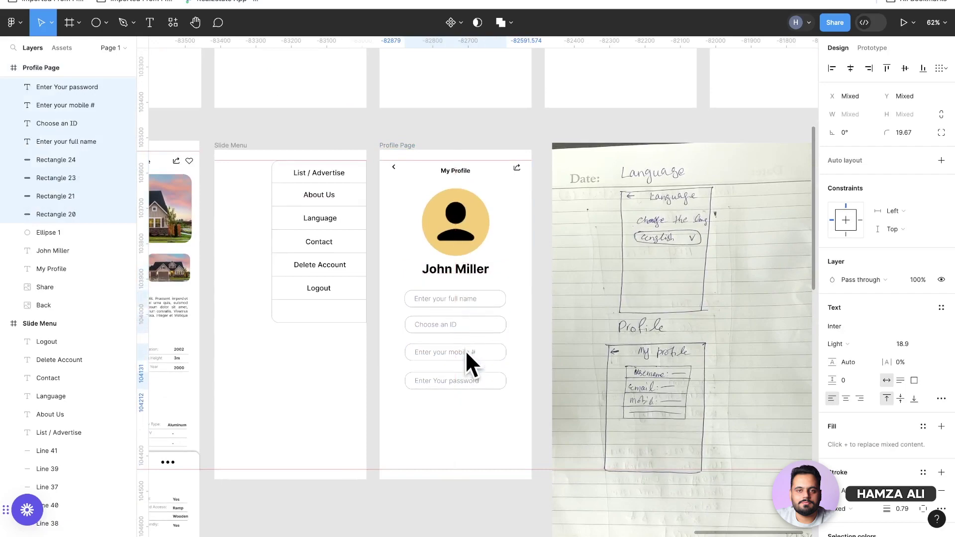
pyautogui.click(389, 260)
pyautogui.scroll(3, 461, 292)
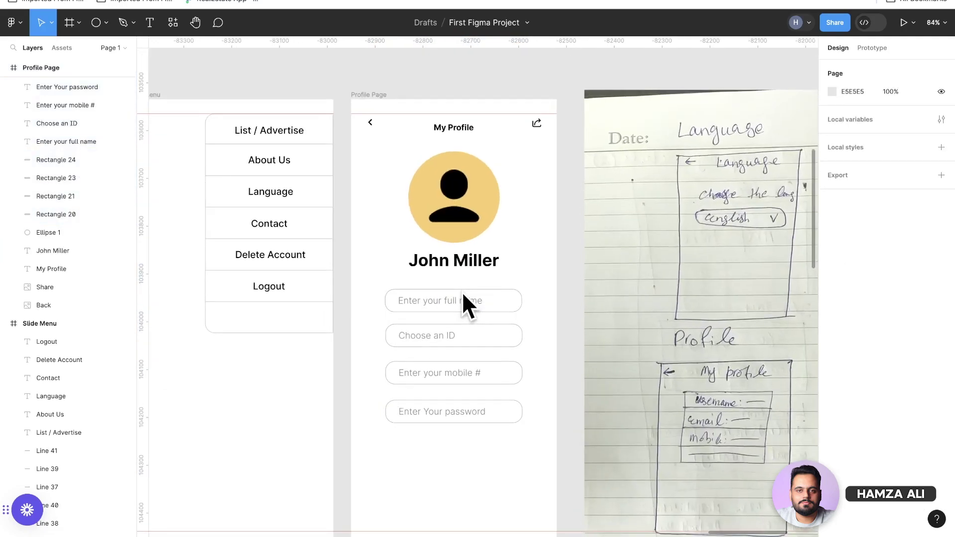
# Step: Fill the fields with a sample full name, e-mail, mobile number and 'Address#4555 , NY'
pyautogui.doubleClick(461, 297)
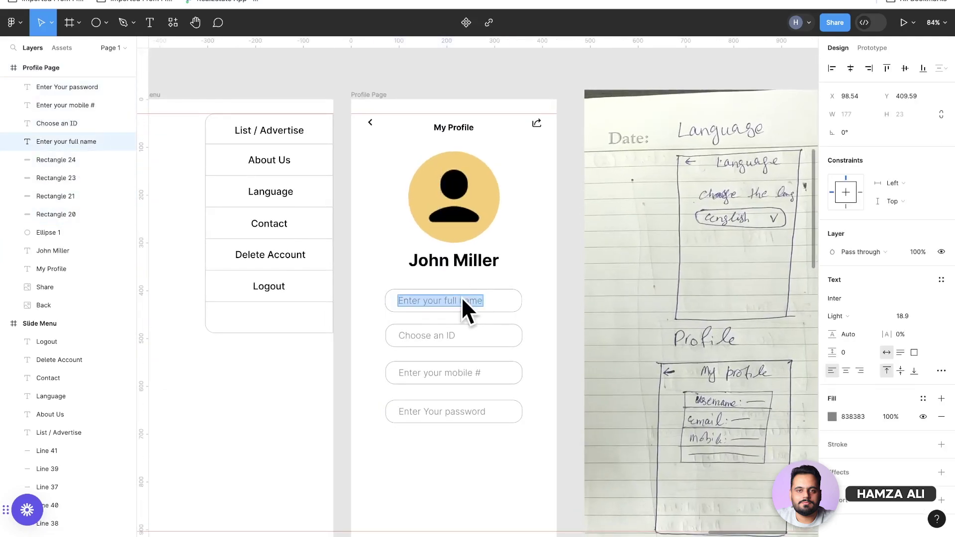
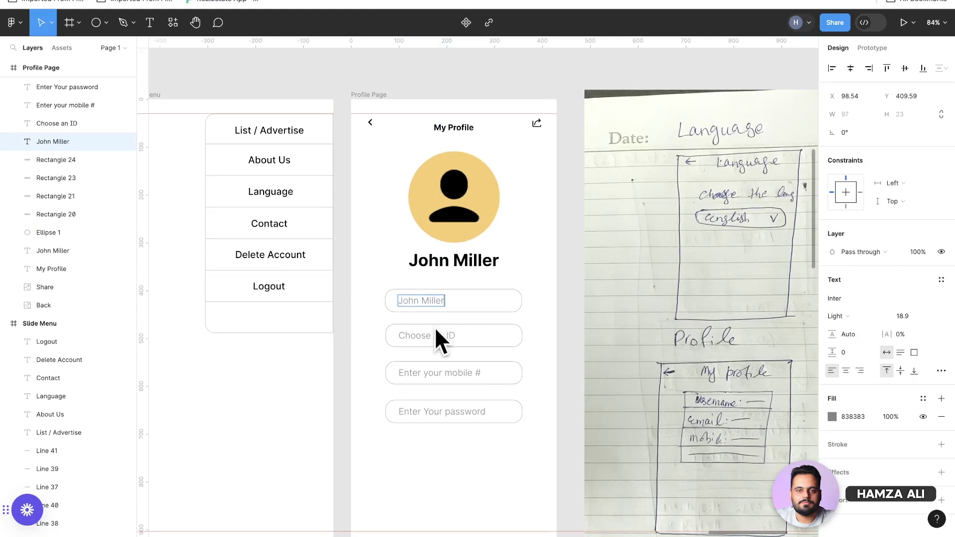
pyautogui.doubleClick(436, 328)
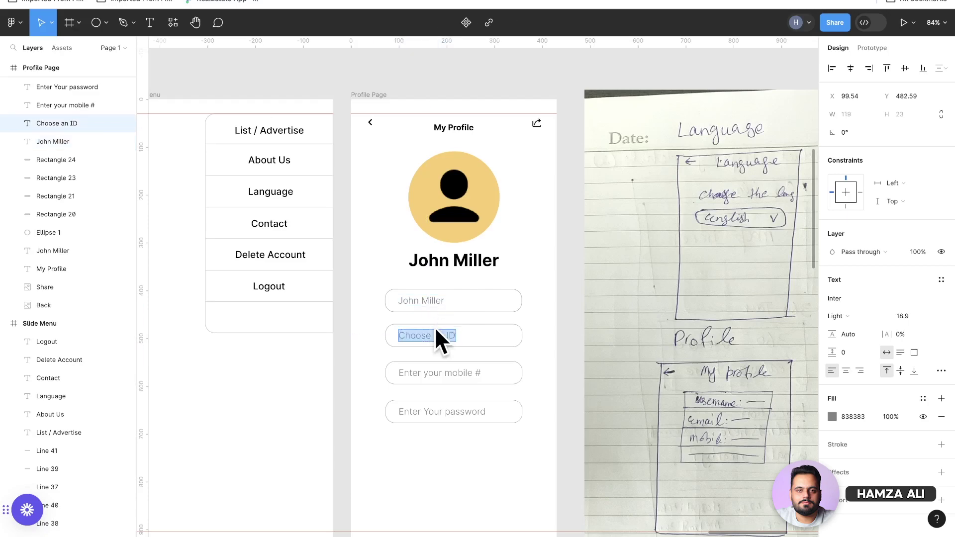
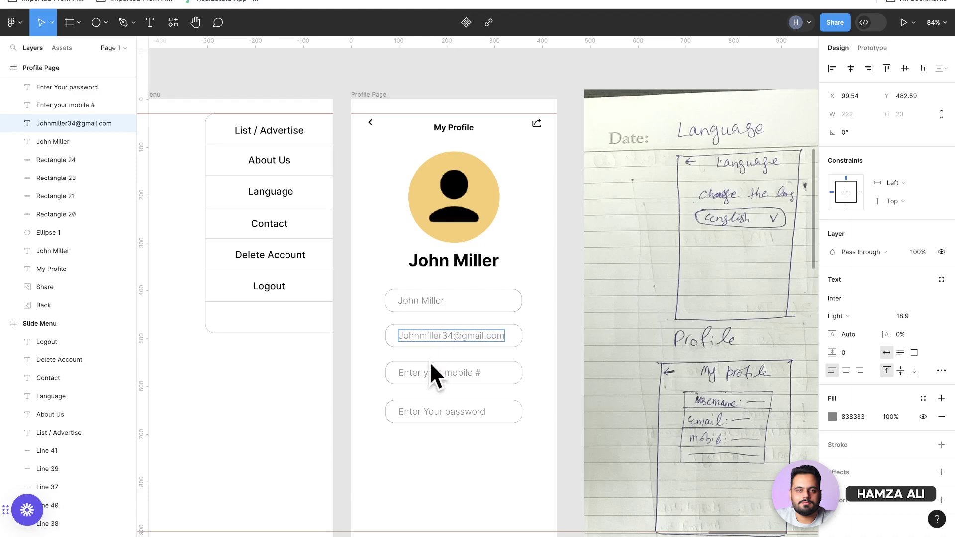
pyautogui.doubleClick(434, 369)
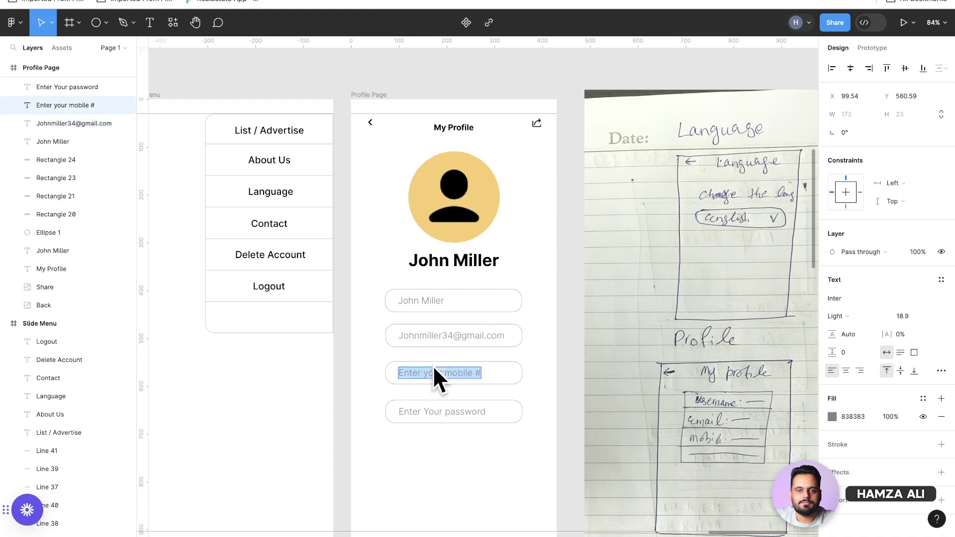
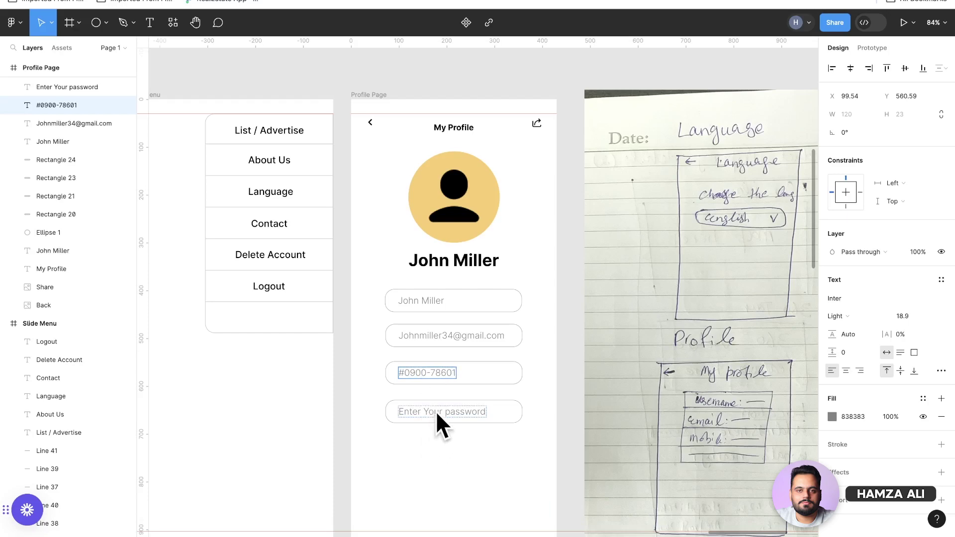
pyautogui.doubleClick(436, 411)
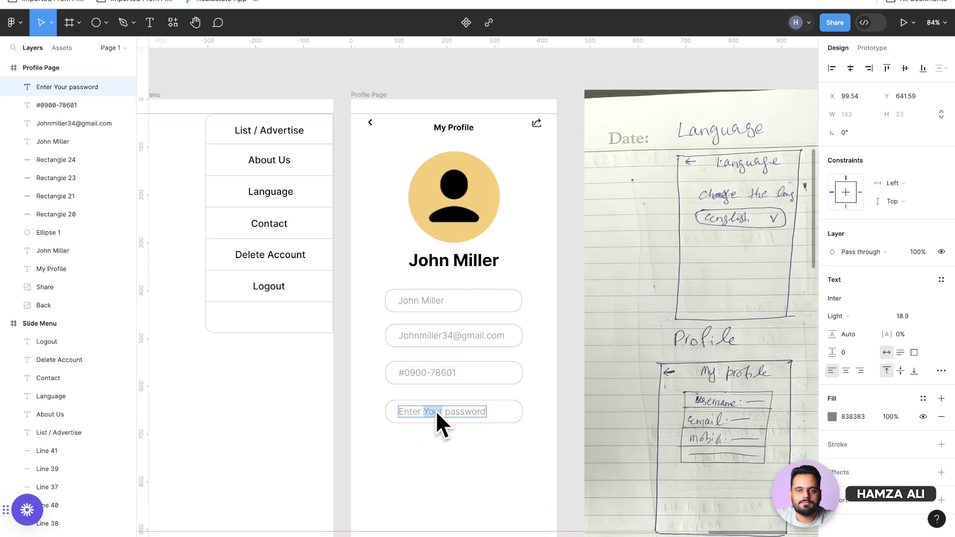
pyautogui.hotkey('ctrl', 'a')
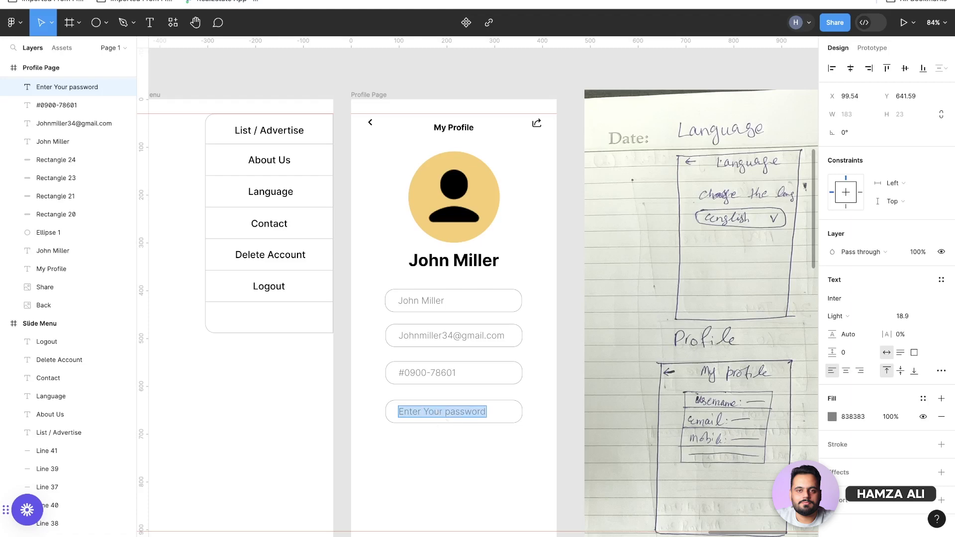
pyautogui.write('Address#4555 , NY')
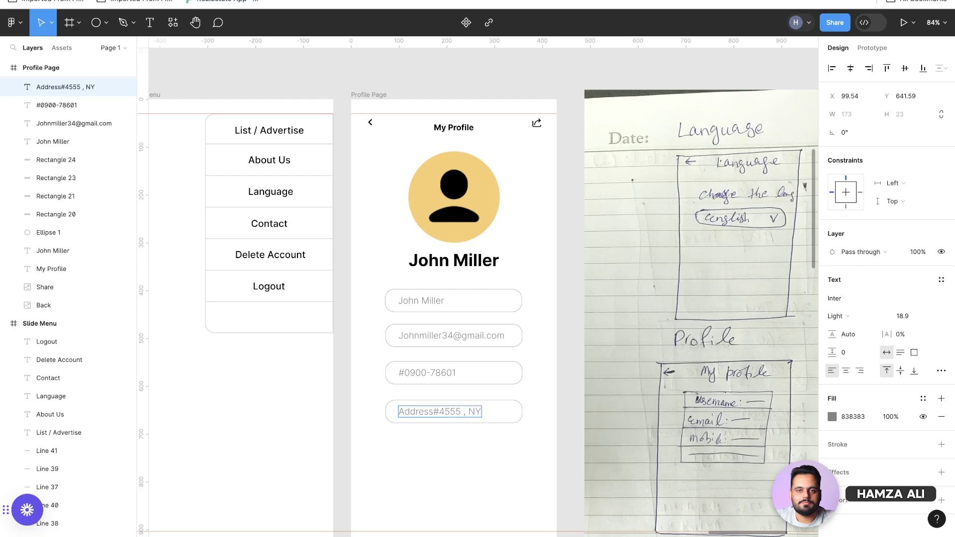
pyautogui.press('Escape')
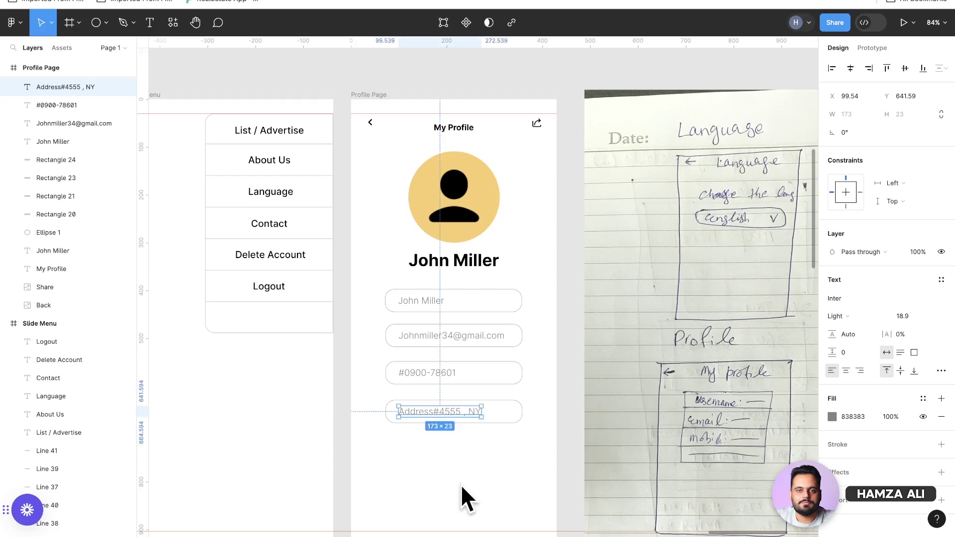
# Step: Paste a copy of the Register screen's yellow button into the Profile Page
pyautogui.click(461, 484)
pyautogui.scroll(-2, 460, 485)
pyautogui.scroll(-3, 461, 484)
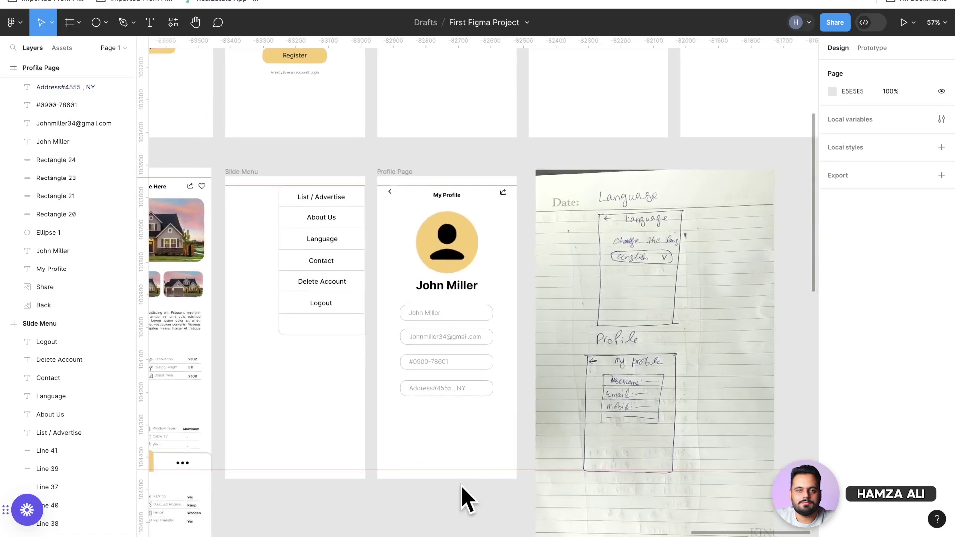
pyautogui.hscroll(-2, 460, 485)
pyautogui.scroll(1, 461, 485)
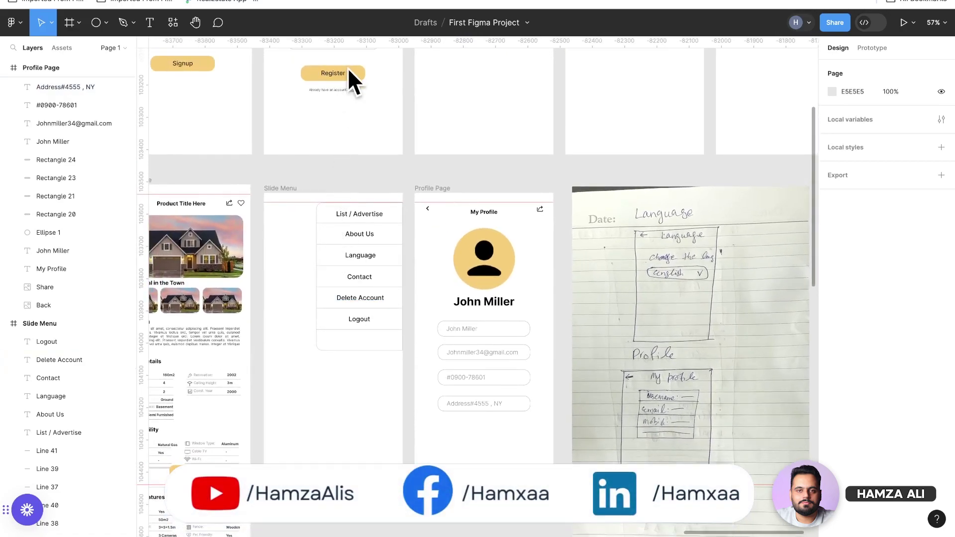
pyautogui.moveTo(289, 56); pyautogui.dragTo(333, 79)
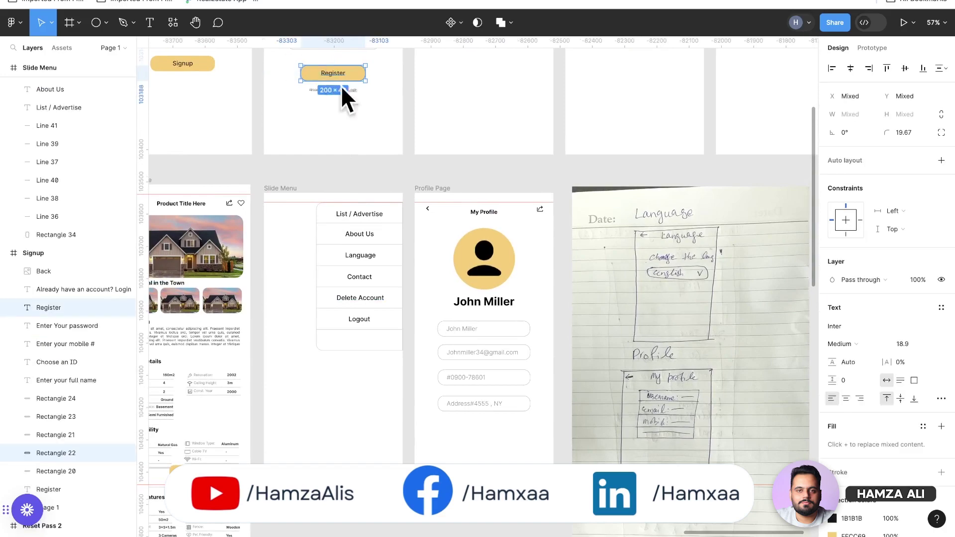
pyautogui.click(437, 187)
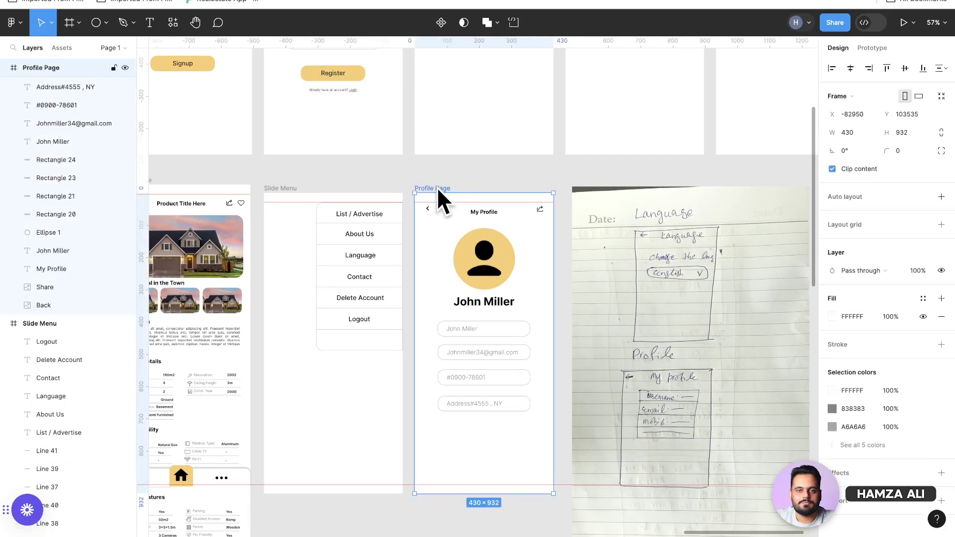
pyautogui.hotkey('ctrl', 'v')
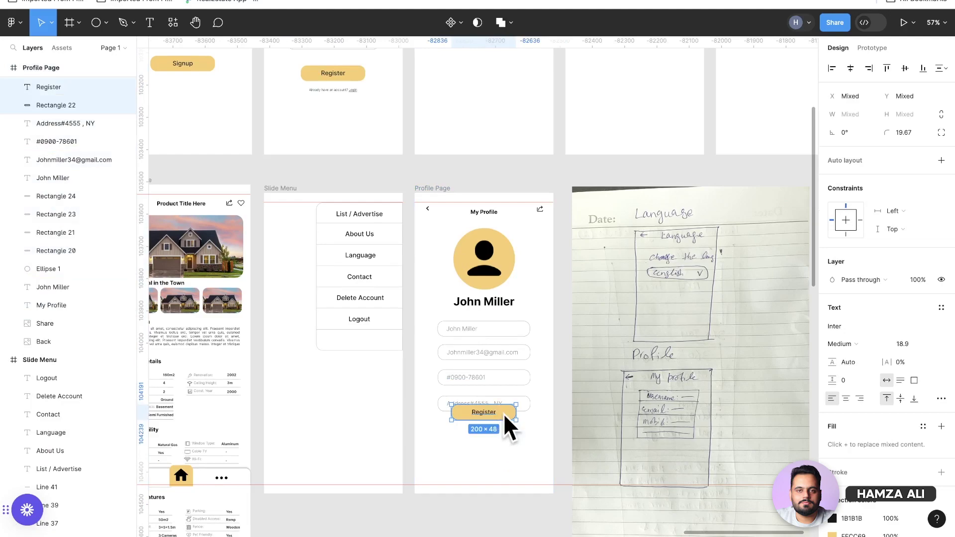
# Step: Line the button copy up under the address field and relabel it Save
pyautogui.moveTo(504, 413); pyautogui.dragTo(501, 428)
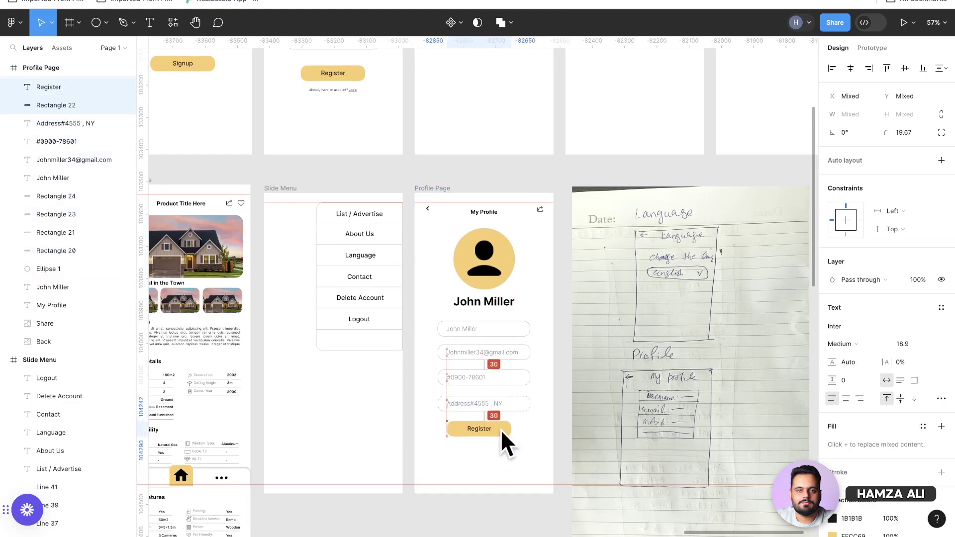
pyautogui.moveTo(500, 429); pyautogui.dragTo(506, 429)
pyautogui.doubleClick(487, 428)
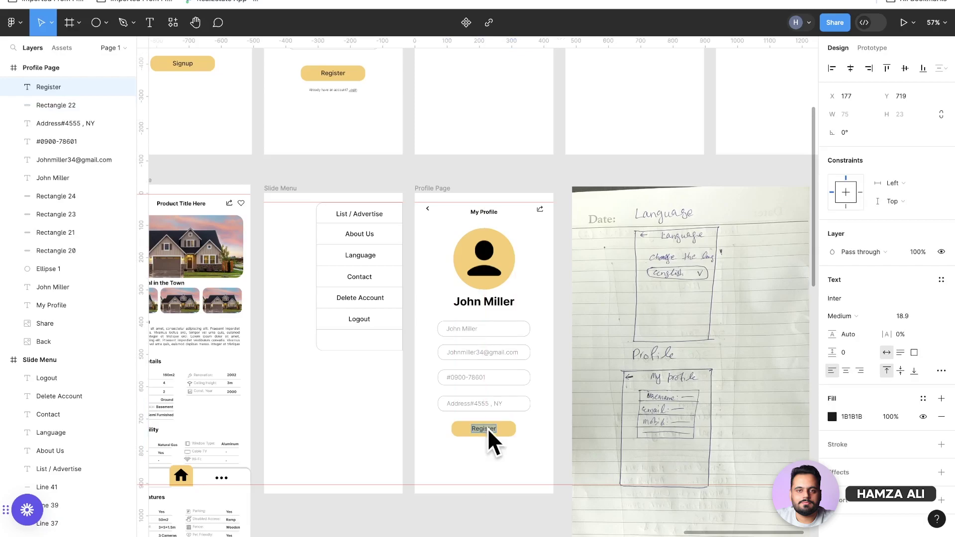
pyautogui.write('Save')
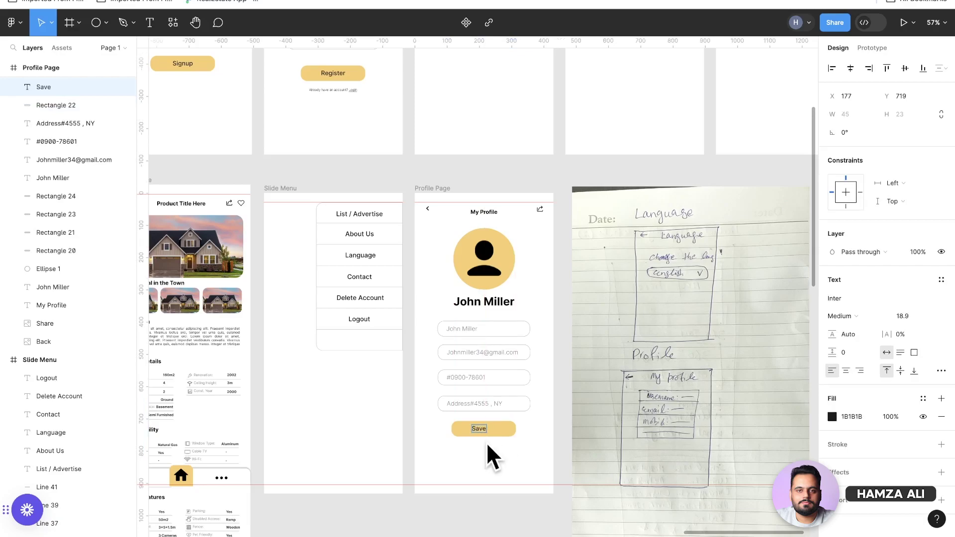
pyautogui.press('Escape')
# Step: Drag the Save label until it sits centred in the yellow button
pyautogui.scroll(5, 486, 454)
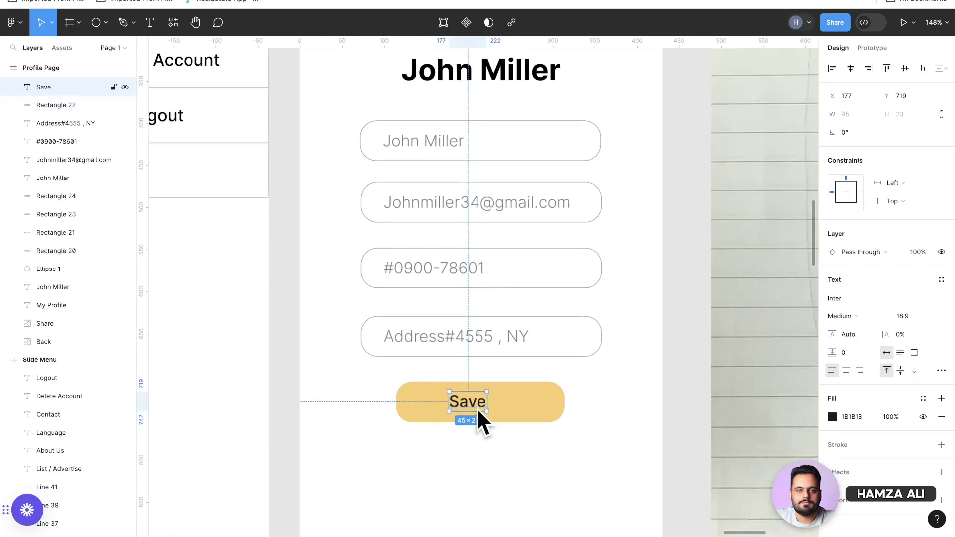
pyautogui.moveTo(475, 414); pyautogui.dragTo(490, 416)
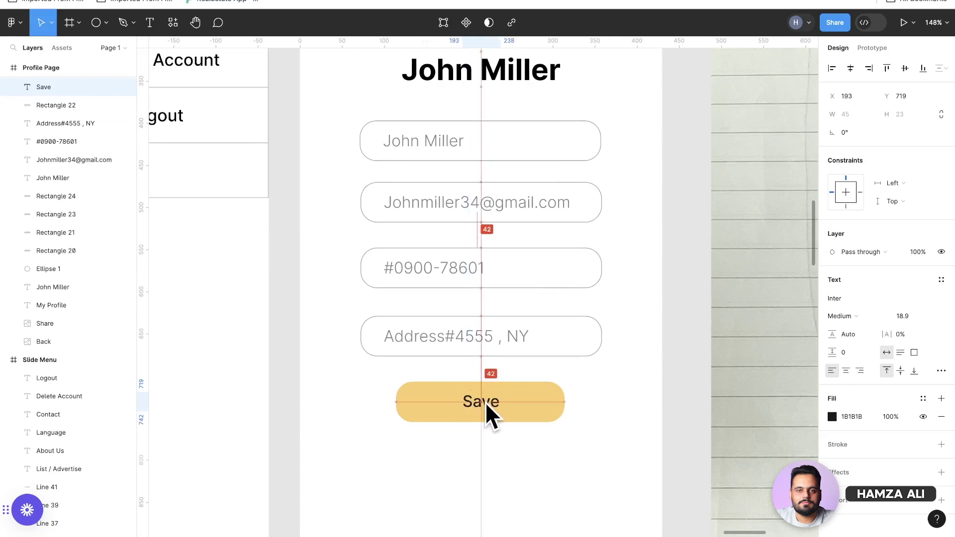
pyautogui.scroll(-5, 491, 417)
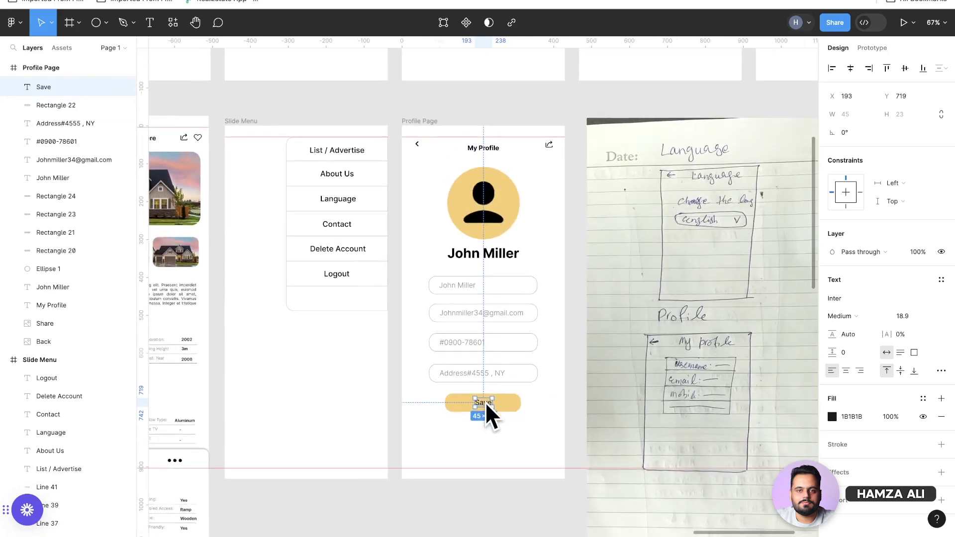
pyautogui.scroll(-2, 490, 417)
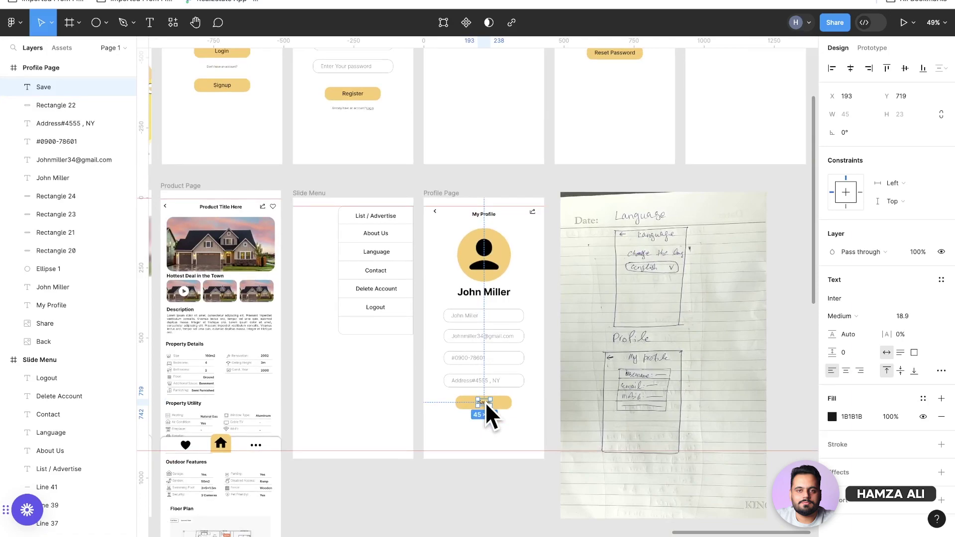
# Step: Move the hand-drawn sketch image to the right to make room
pyautogui.scroll(-2, 617, 375)
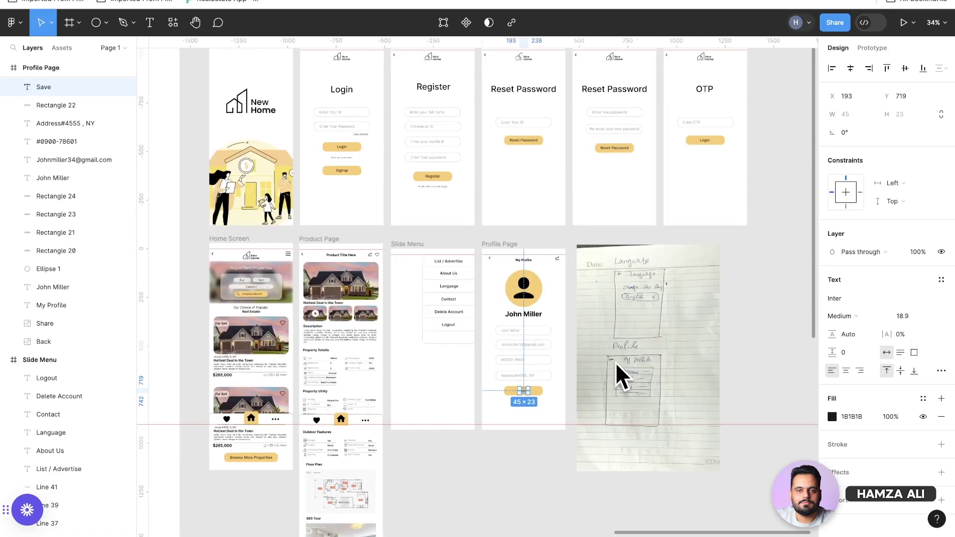
pyautogui.click(656, 359)
pyautogui.moveTo(722, 346); pyautogui.dragTo(743, 340)
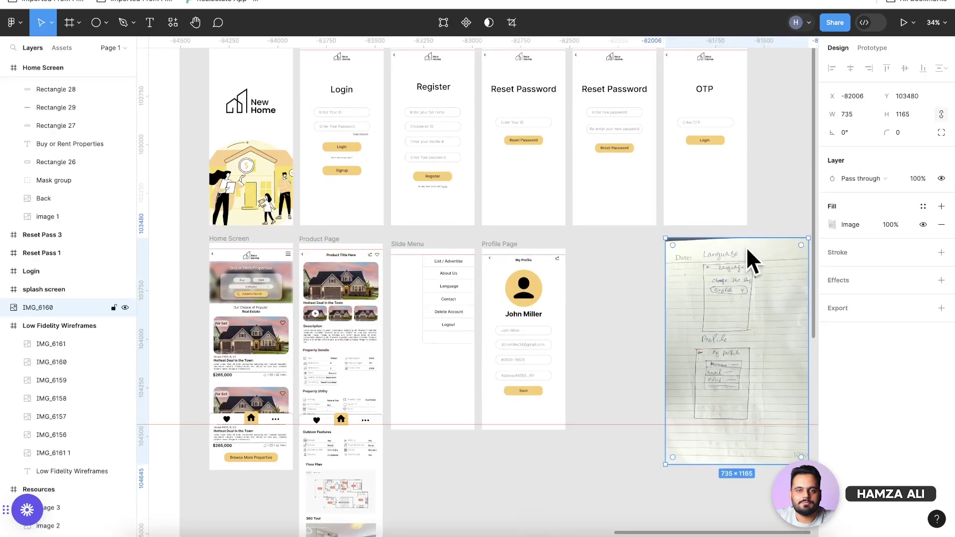
# Step: Duplicate the Reset Pass 3 OTP screen as Reset Pass 4 beside the Profile Page
pyautogui.scroll(-1, 744, 246)
pyautogui.scroll(-1, 745, 245)
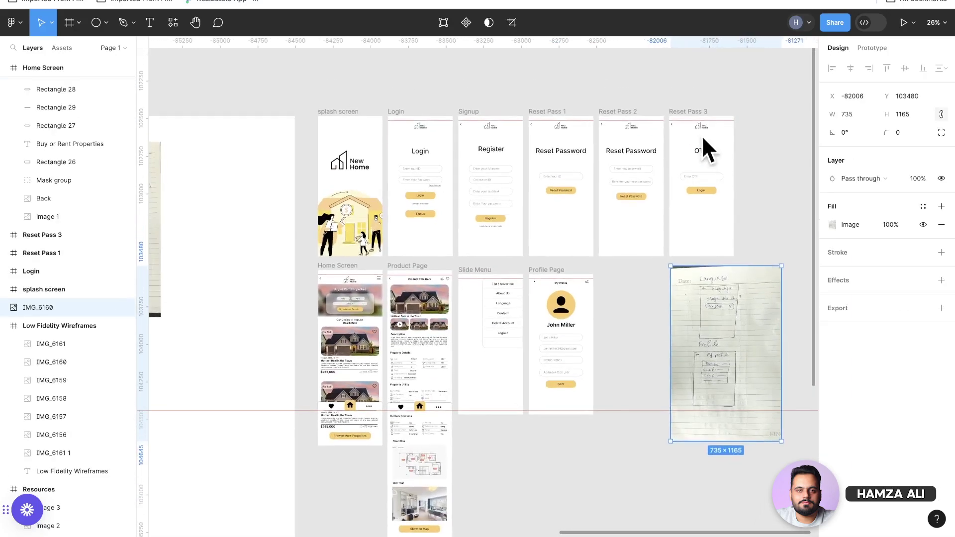
pyautogui.click(687, 110)
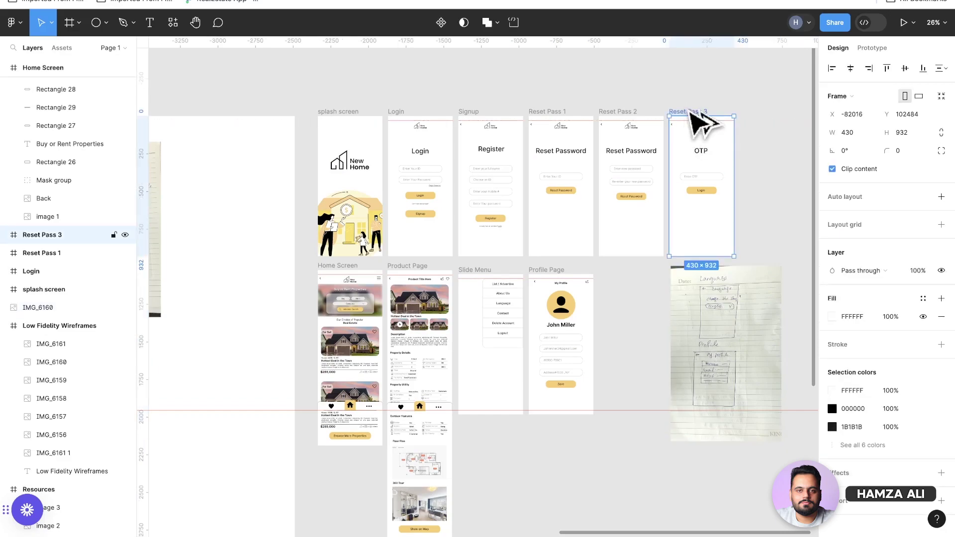
pyautogui.moveTo(688, 131)
pyautogui.mouseDown()
pyautogui.moveTo(624, 278)
pyautogui.moveTo(619, 269)
pyautogui.mouseUp()
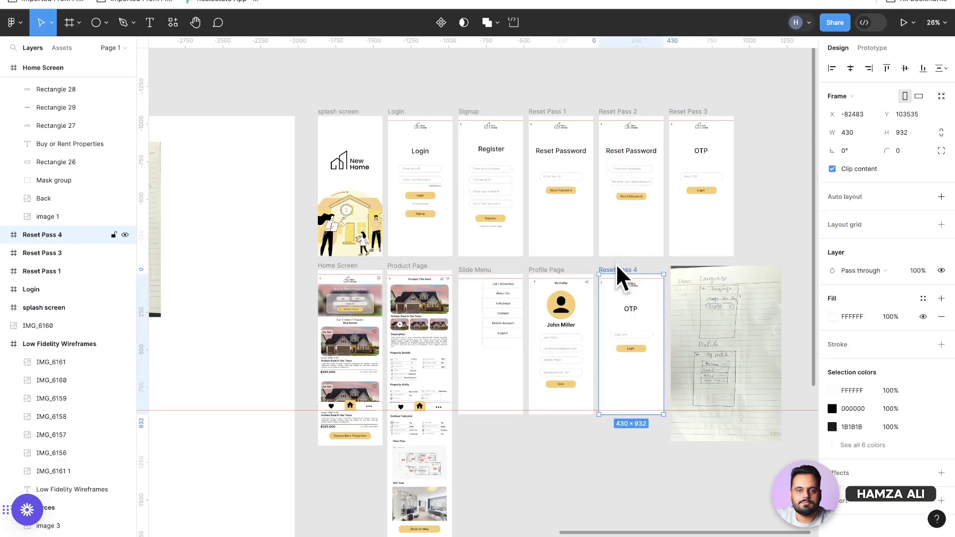
pyautogui.scroll(2, 617, 265)
pyautogui.scroll(2, 617, 265)
pyautogui.scroll(1, 616, 263)
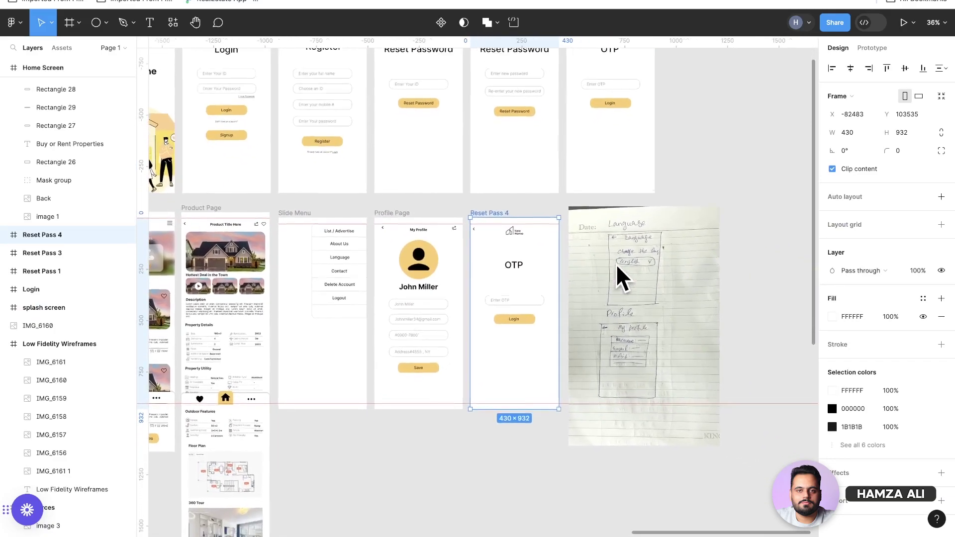
pyautogui.scroll(1, 615, 264)
pyautogui.scroll(1, 616, 263)
pyautogui.scroll(1, 615, 263)
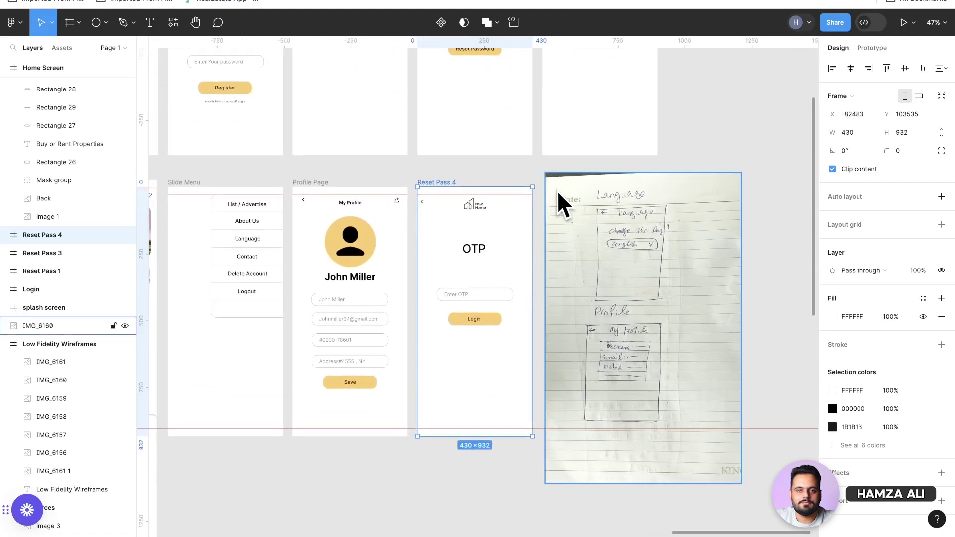
pyautogui.scroll(3, 556, 194)
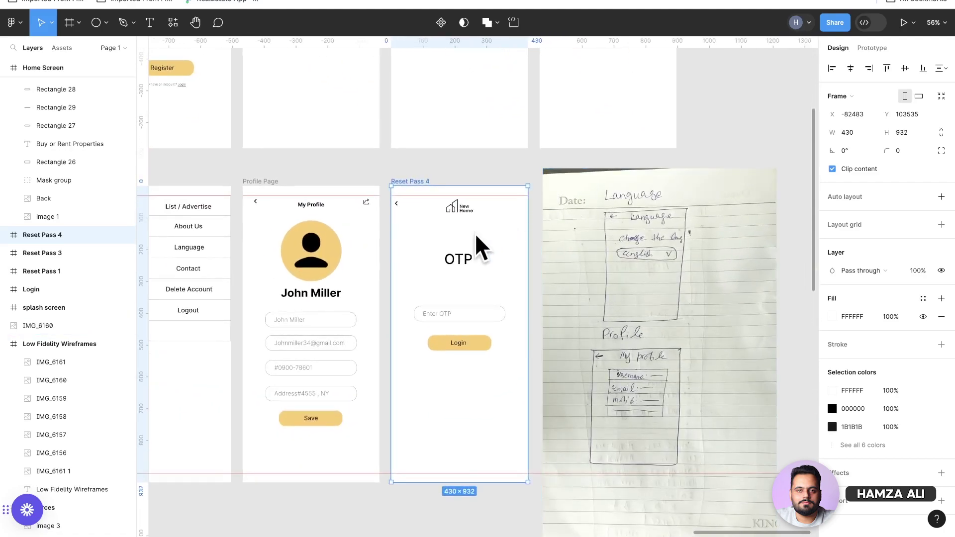
# Step: Change the copied screen's OTP heading to a centred 'Language' title
pyautogui.press('Escape')
pyautogui.doubleClick(458, 256)
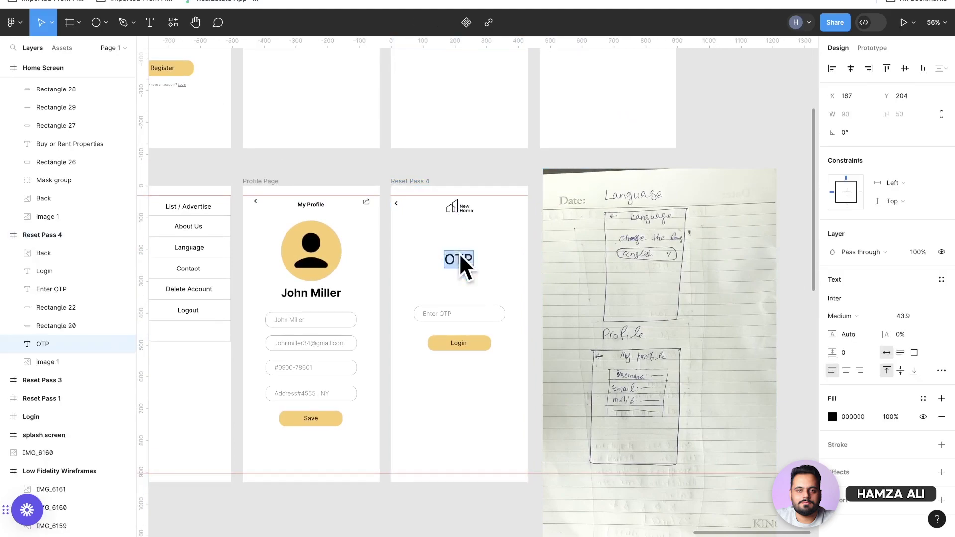
pyautogui.write('La')
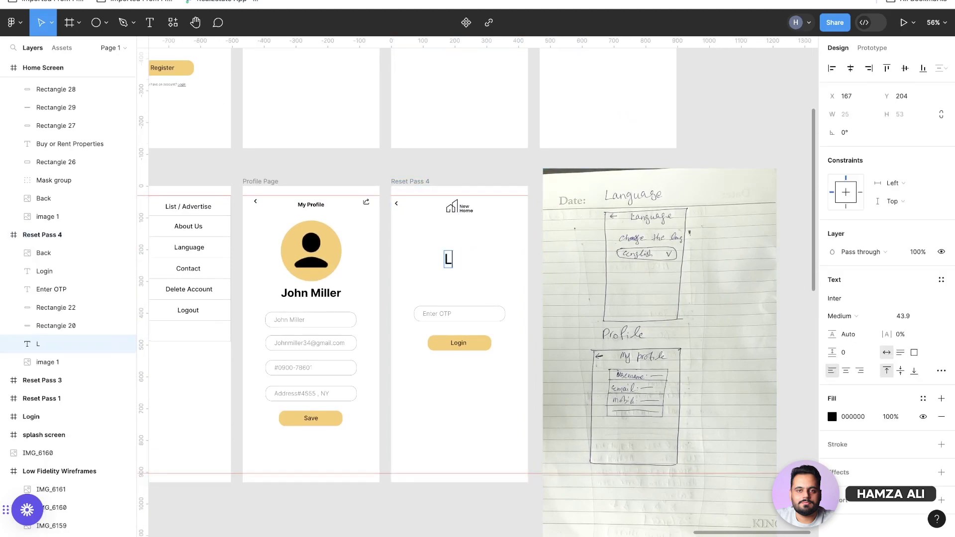
pyautogui.write('nguage')
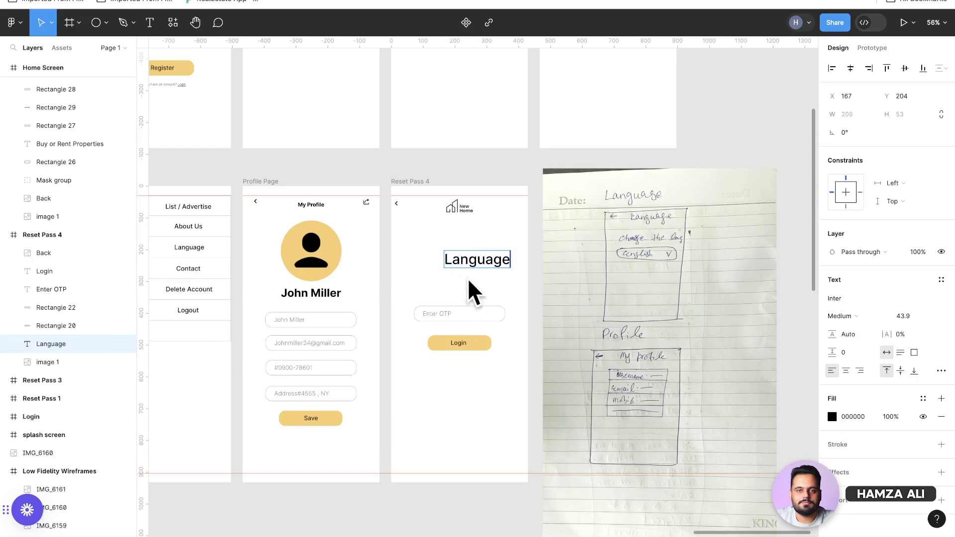
pyautogui.press('Escape')
pyautogui.moveTo(479, 260); pyautogui.dragTo(463, 261)
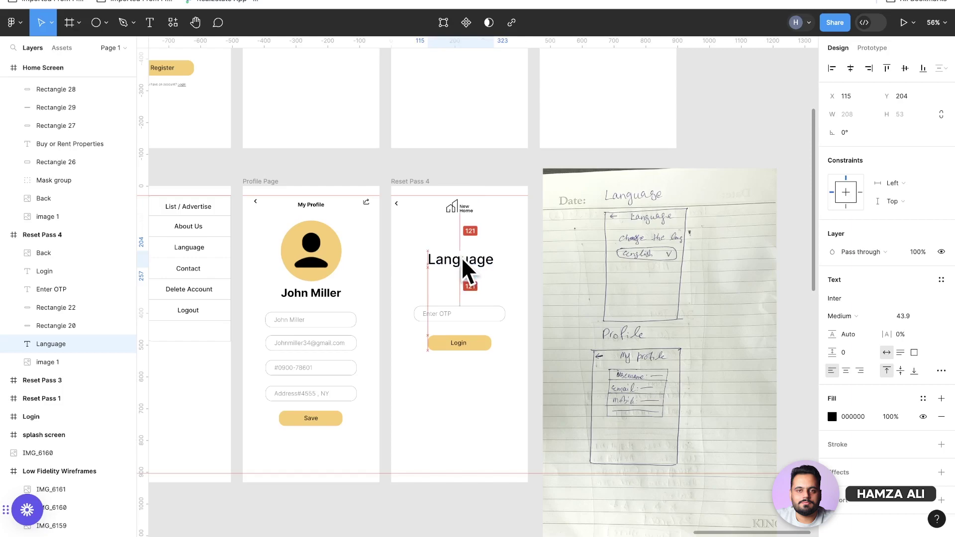
# Step: Replace the Enter OTP placeholder with 'English'
pyautogui.doubleClick(438, 313)
pyautogui.write('English')
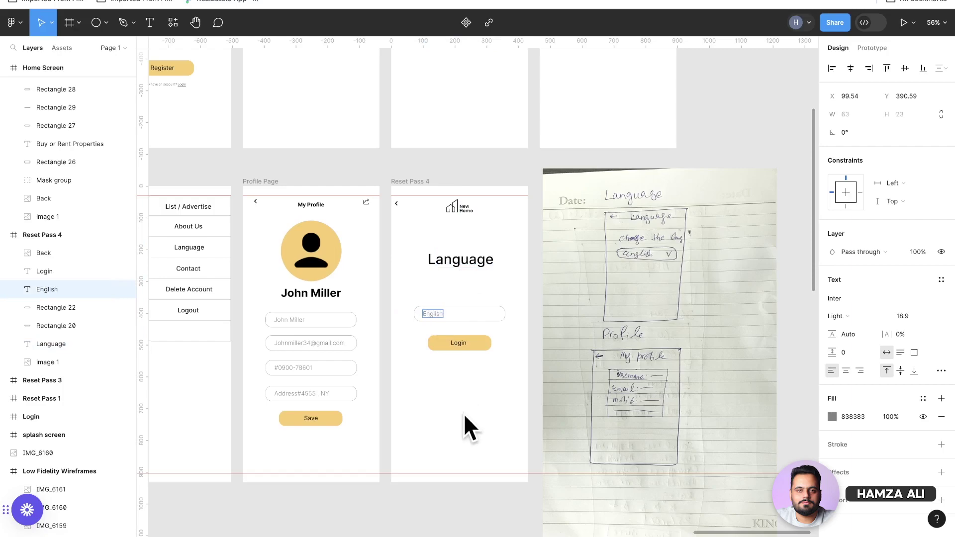
pyautogui.press('Escape')
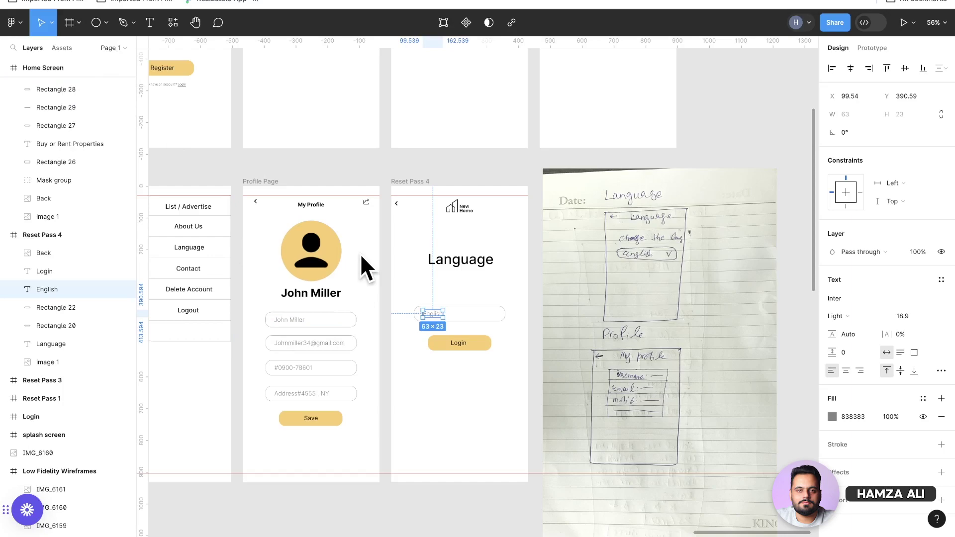
# Step: Copy the back arrow, rotate it downward and place it at the English field's right end
pyautogui.click(397, 205)
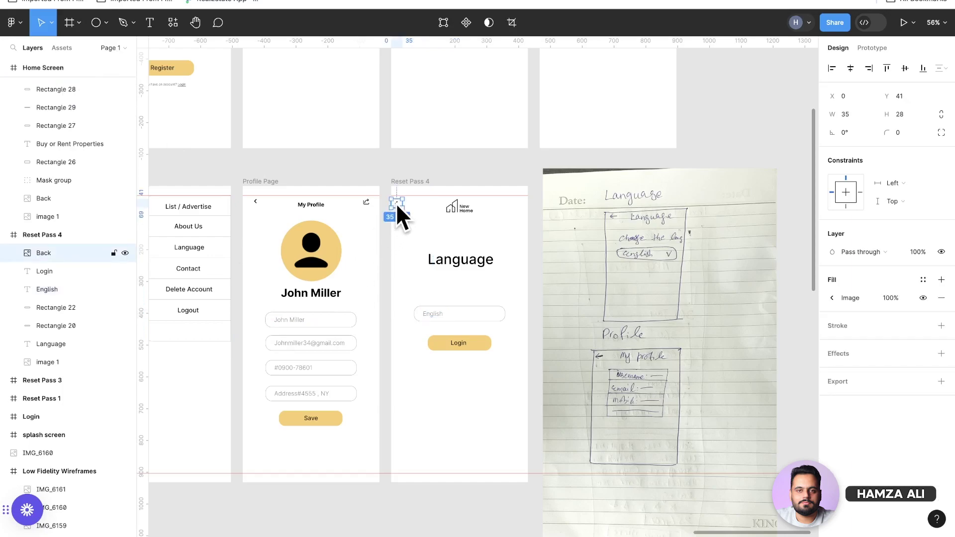
pyautogui.moveTo(396, 203); pyautogui.dragTo(495, 300)
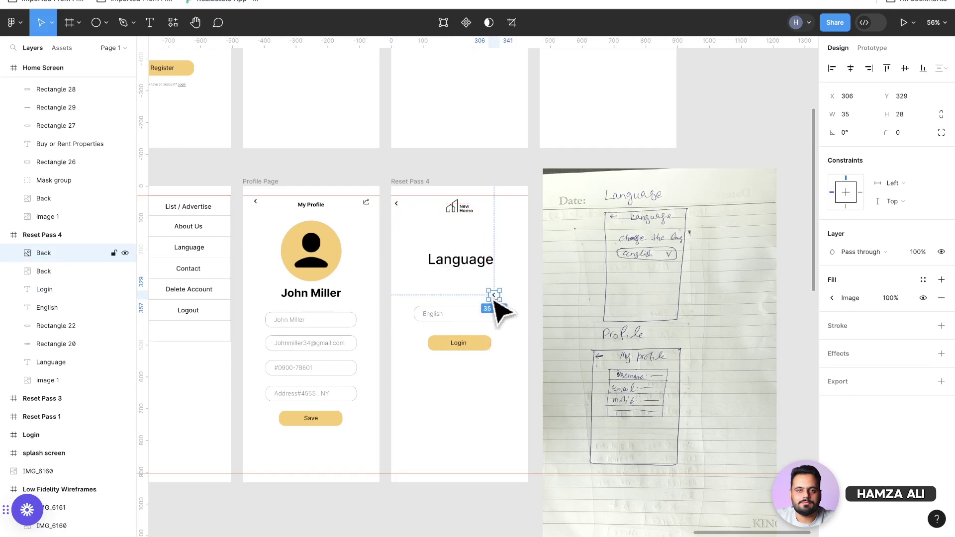
pyautogui.scroll(3, 496, 302)
pyautogui.scroll(5, 496, 302)
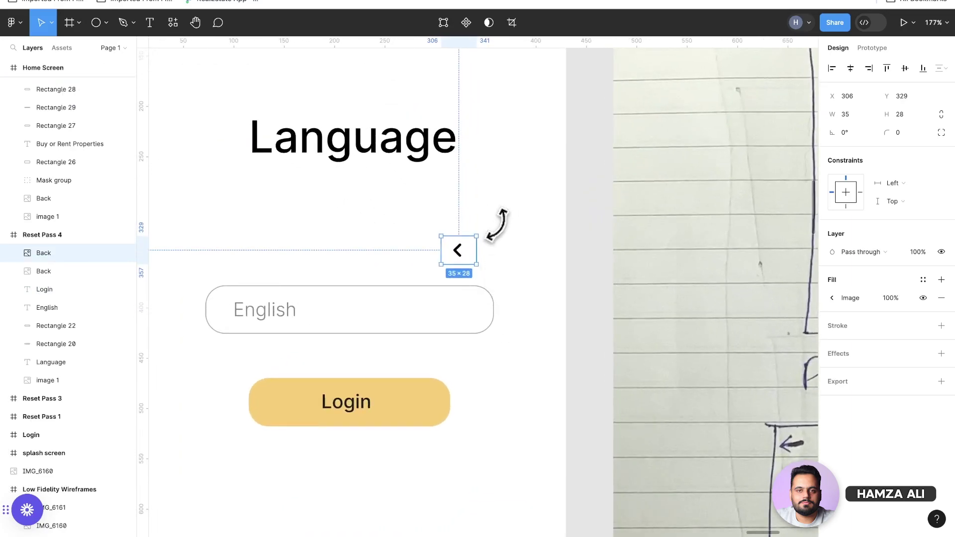
pyautogui.moveTo(491, 220)
pyautogui.mouseDown()
pyautogui.moveTo(504, 160)
pyautogui.moveTo(501, 217)
pyautogui.mouseUp()
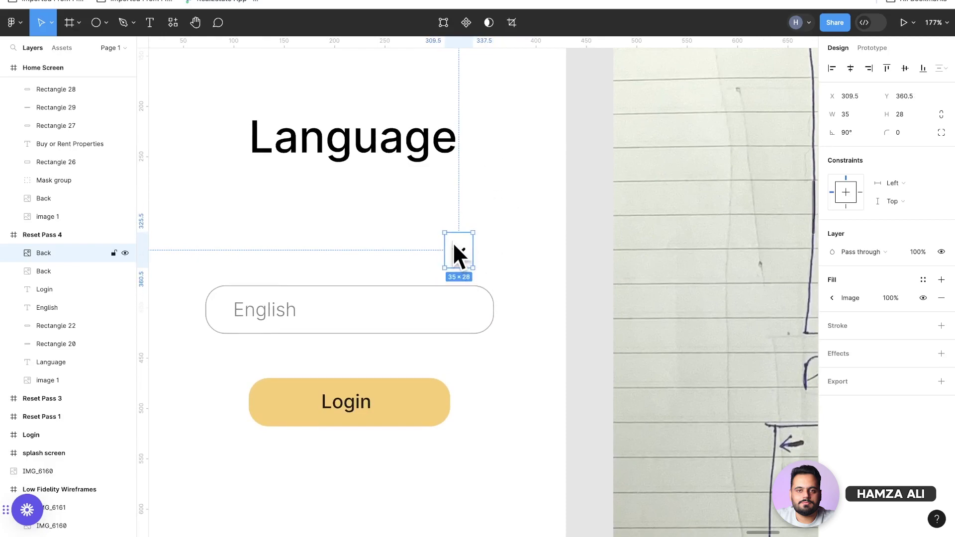
pyautogui.moveTo(455, 253)
pyautogui.mouseDown()
pyautogui.moveTo(464, 309)
pyautogui.moveTo(466, 300)
pyautogui.mouseUp()
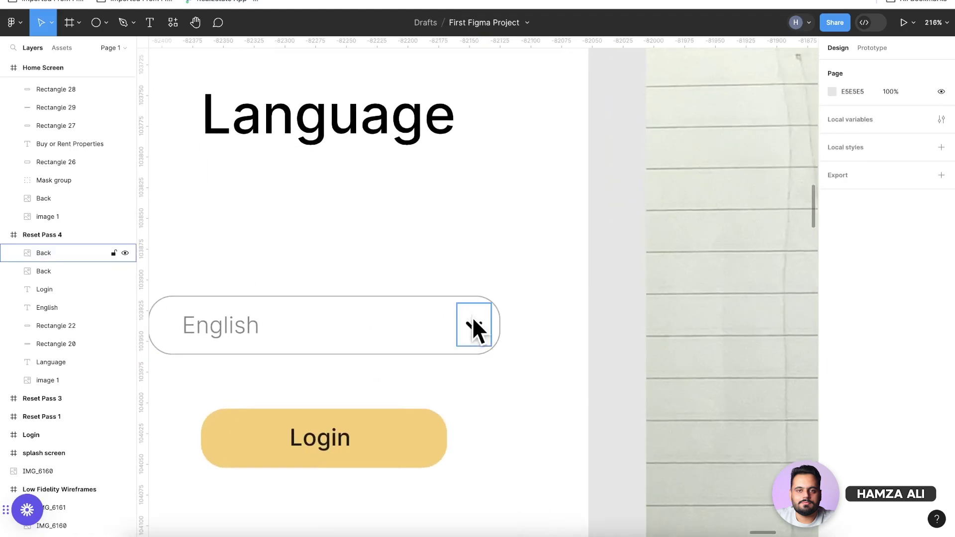
pyautogui.moveTo(476, 329); pyautogui.dragTo(466, 327)
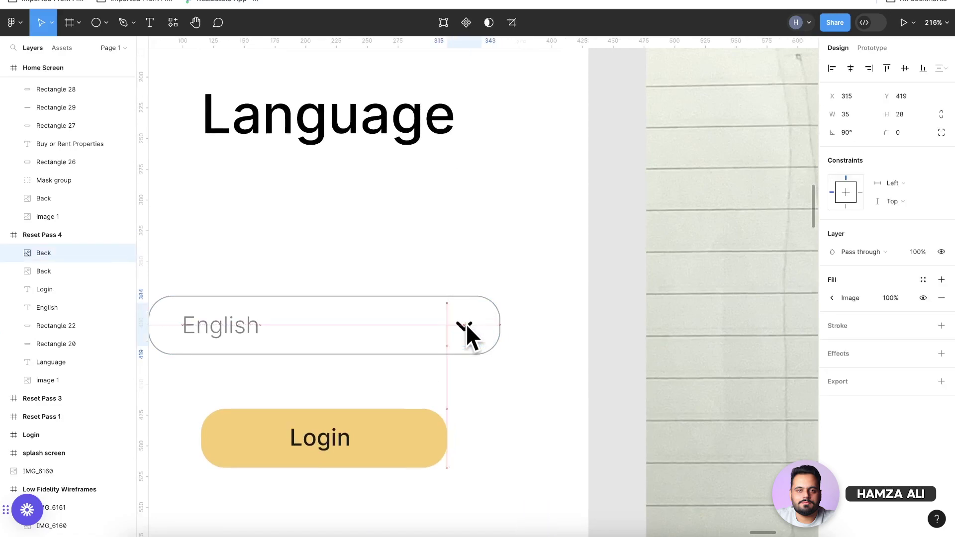
# Step: Relabel the yellow Login button as Save
pyautogui.scroll(-5, 467, 326)
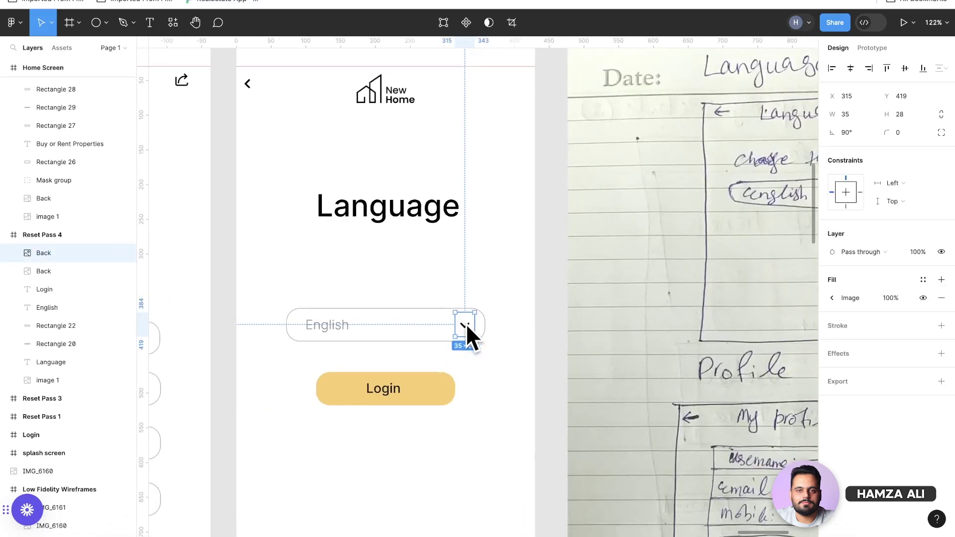
pyautogui.scroll(-3, 465, 324)
pyautogui.scroll(-2, 466, 325)
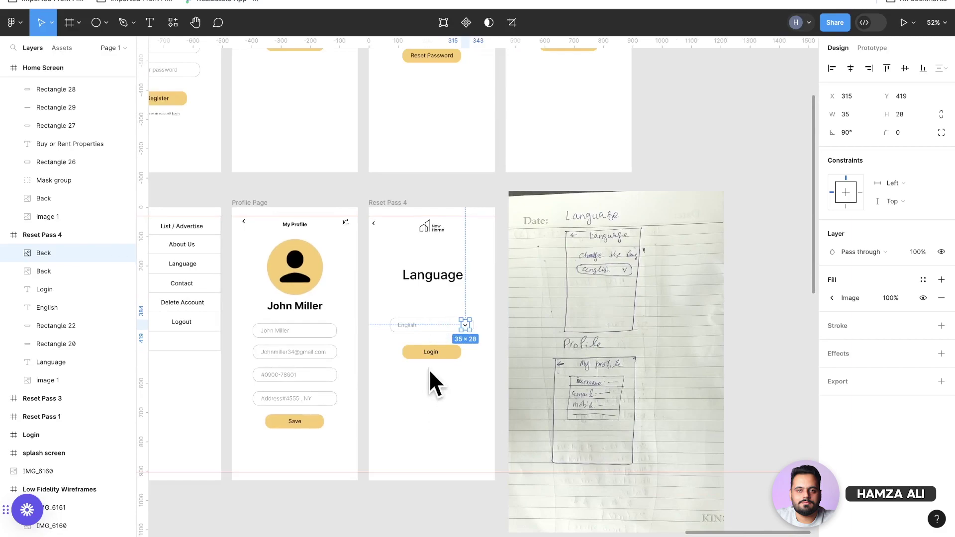
pyautogui.scroll(3, 432, 351)
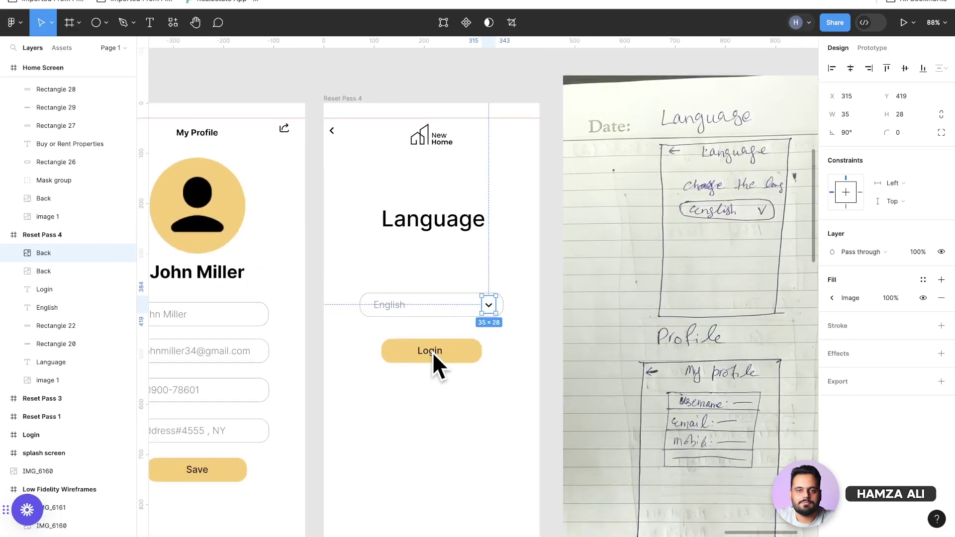
pyautogui.doubleClick(432, 352)
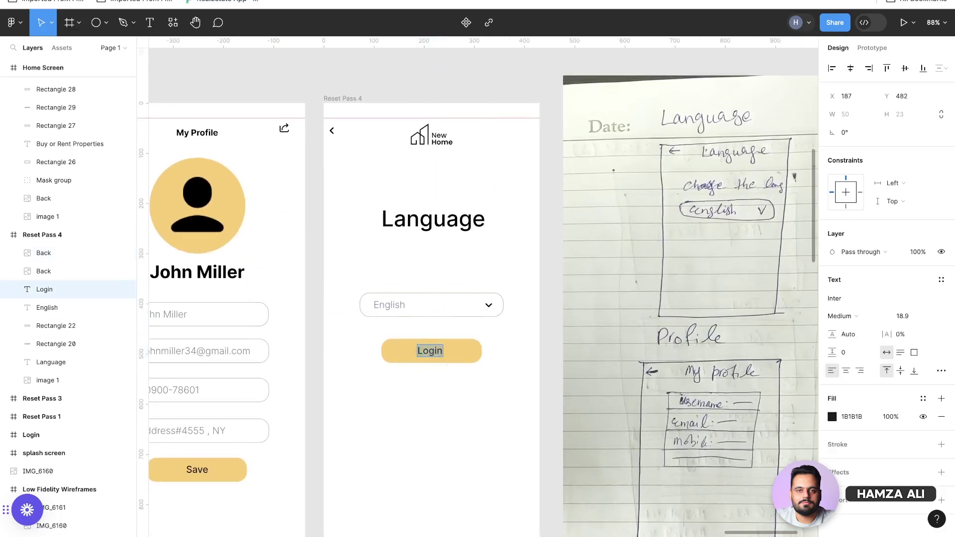
pyautogui.write('Save')
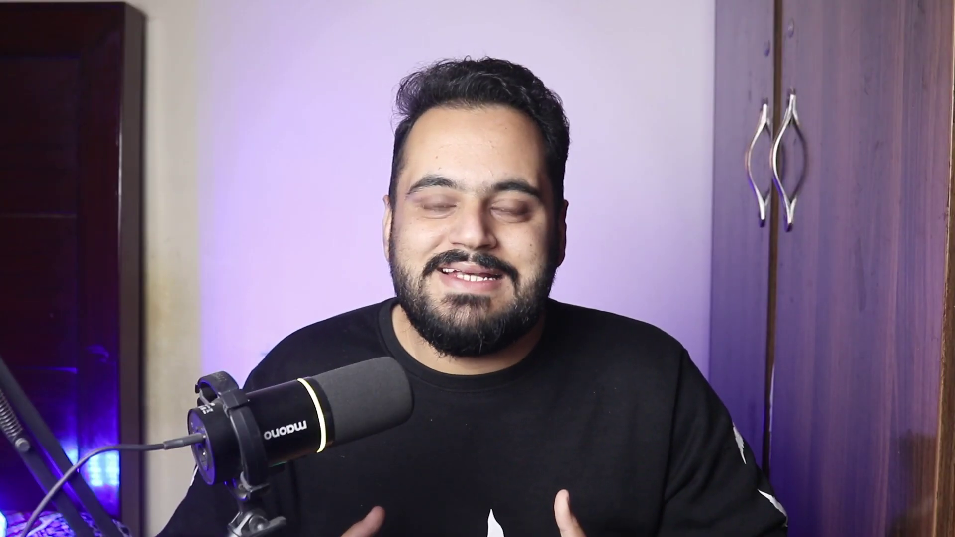